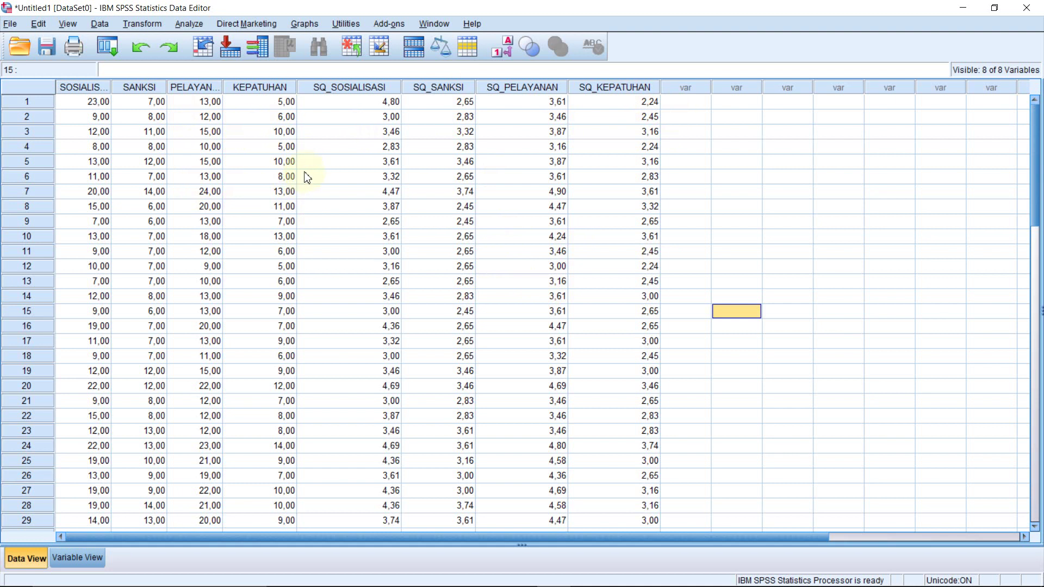
Step: Review the questionnaire totals on the DATA INPUT ULANG sheet in Excel and return to the SPSS data editor
mouse_move(468, 584)
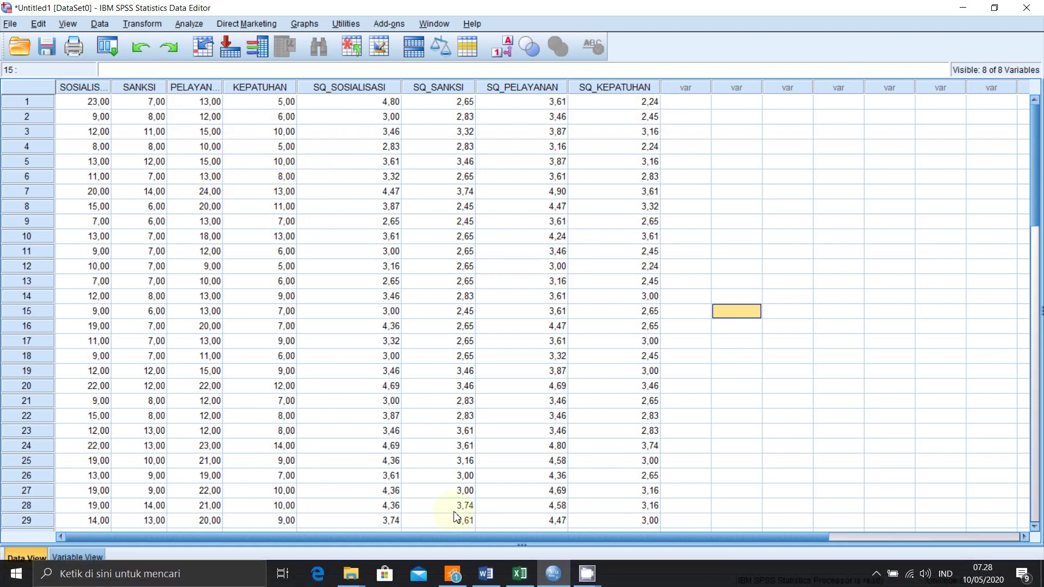
click(525, 577)
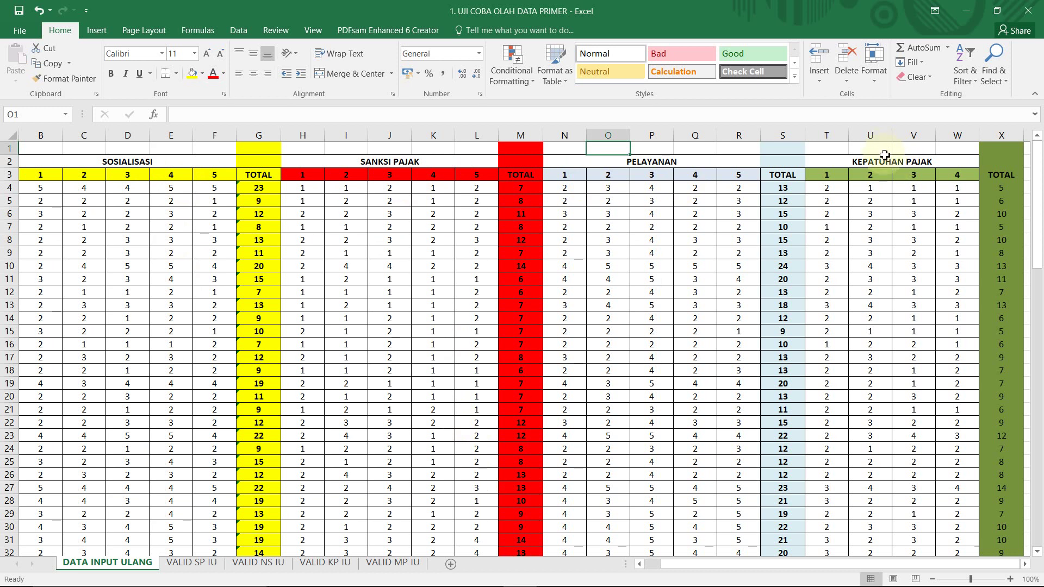
mouse_move(671, 582)
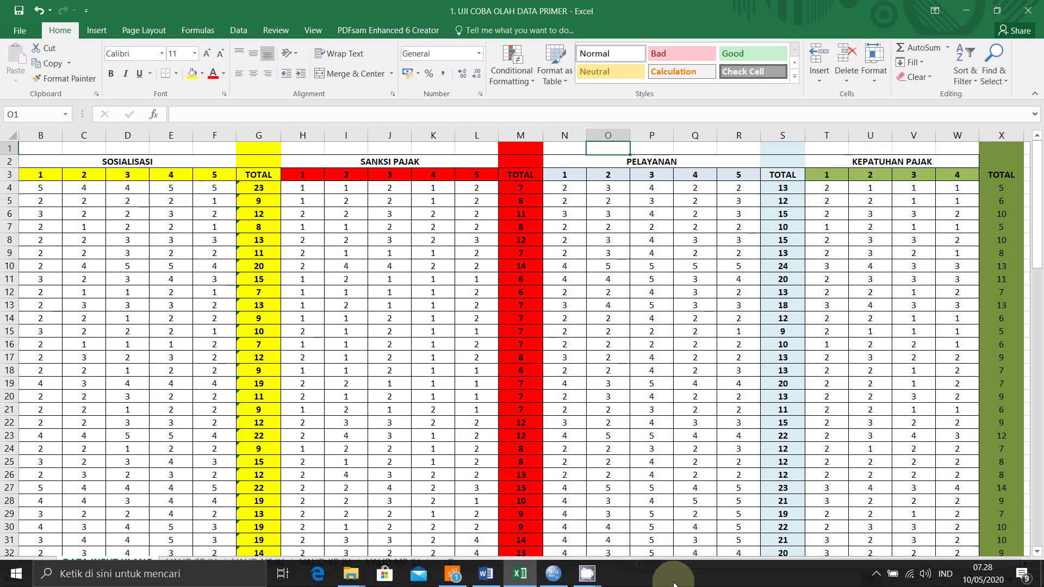
click(554, 573)
click(463, 206)
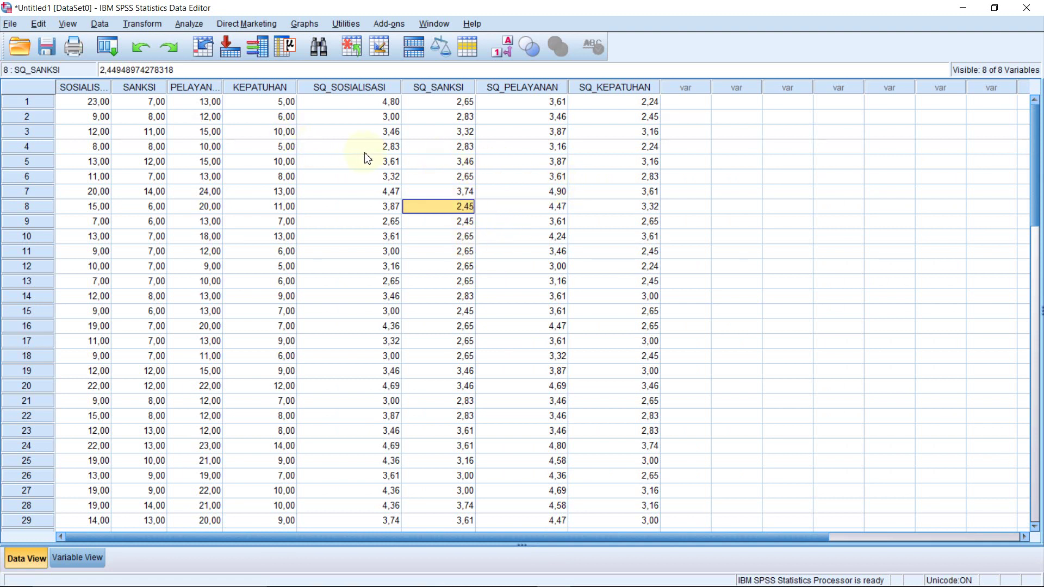
Step: Start a Descriptives analysis with SOSIALISASI, SANKSI, PELAYANAN and KEPATUHAN as its variables
click(190, 24)
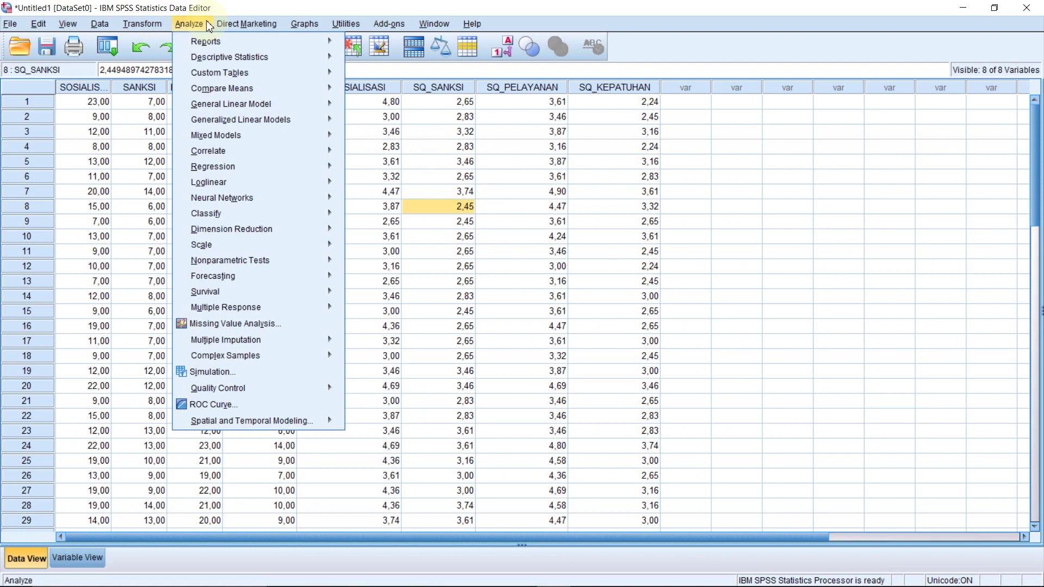
mouse_move(292, 63)
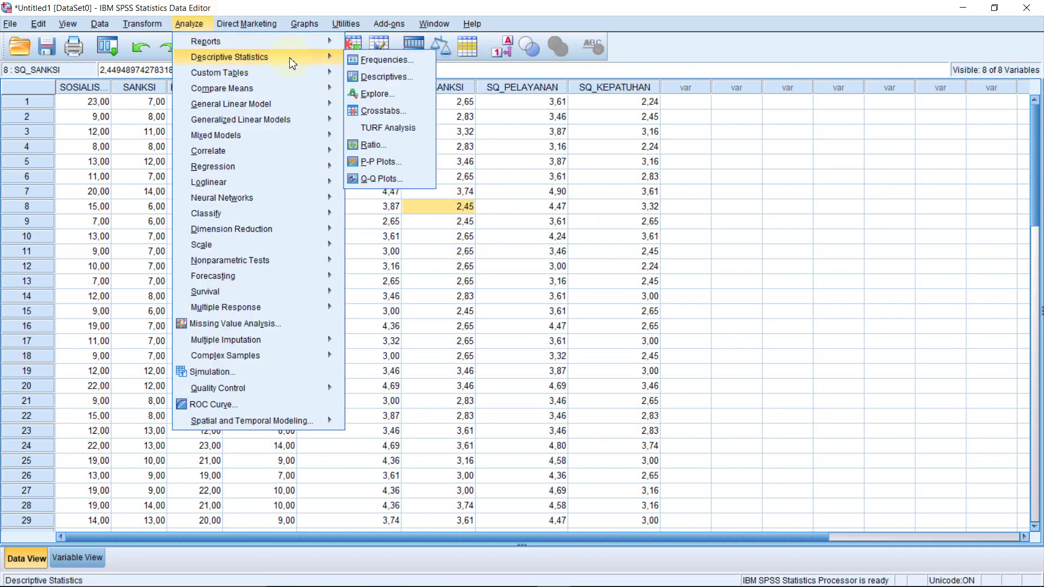
click(412, 77)
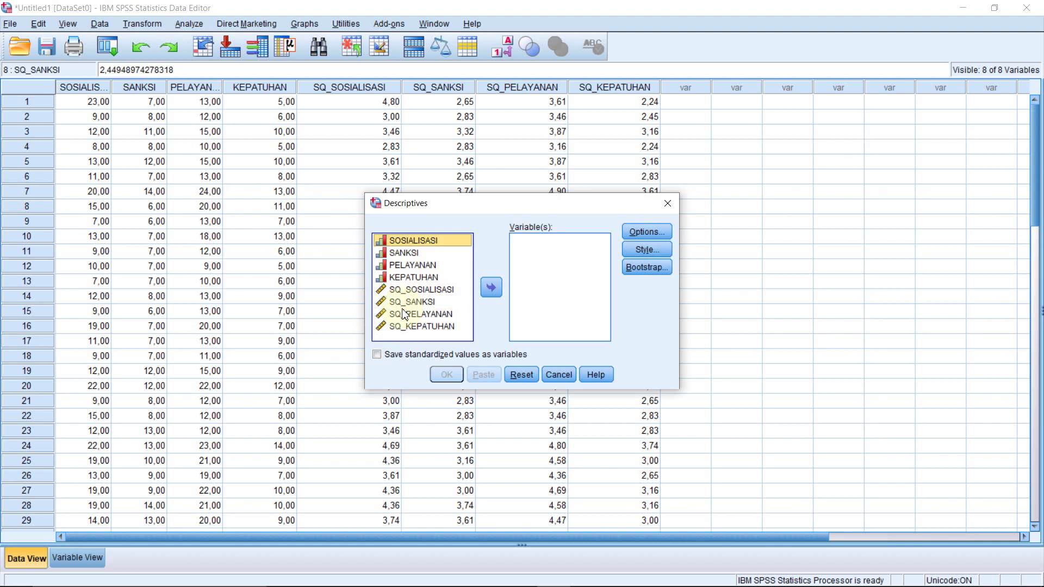
click(489, 287)
click(412, 240)
click(491, 287)
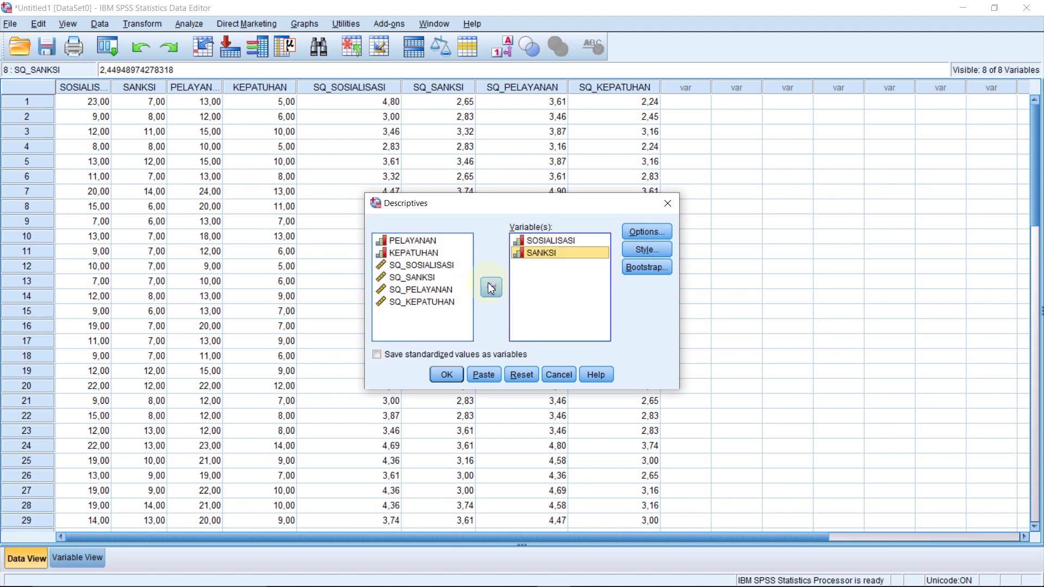
click(413, 240)
click(491, 287)
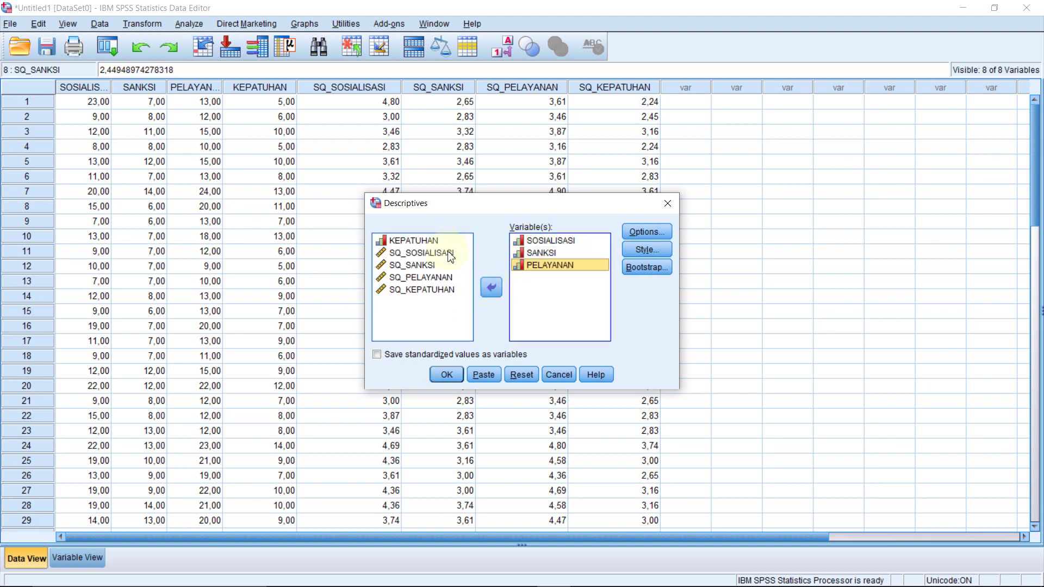
click(424, 242)
click(491, 287)
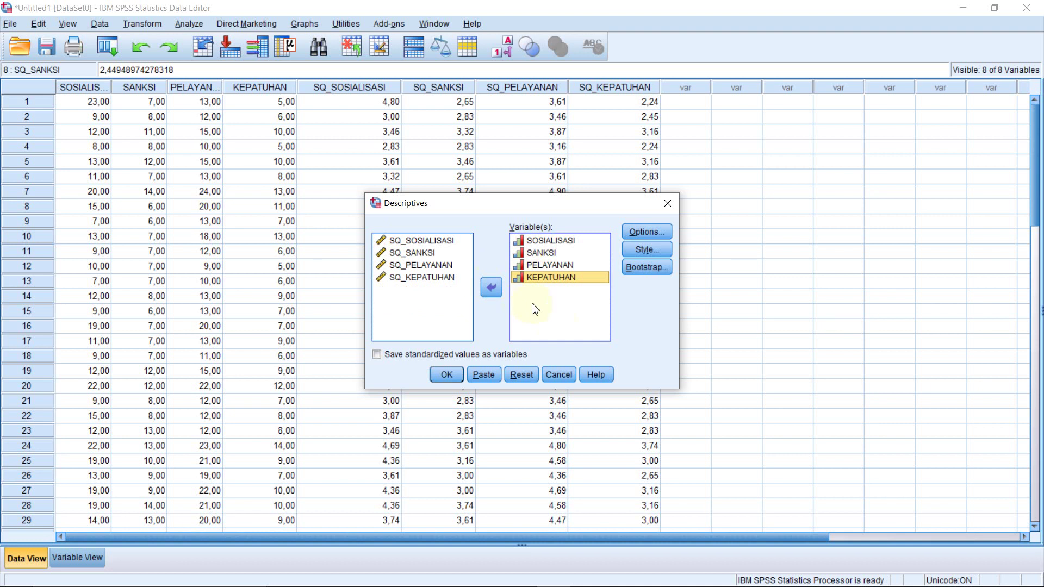
Step: Check the statistics options, table style and bootstrap settings of the Descriptives analysis, keeping the defaults
click(639, 234)
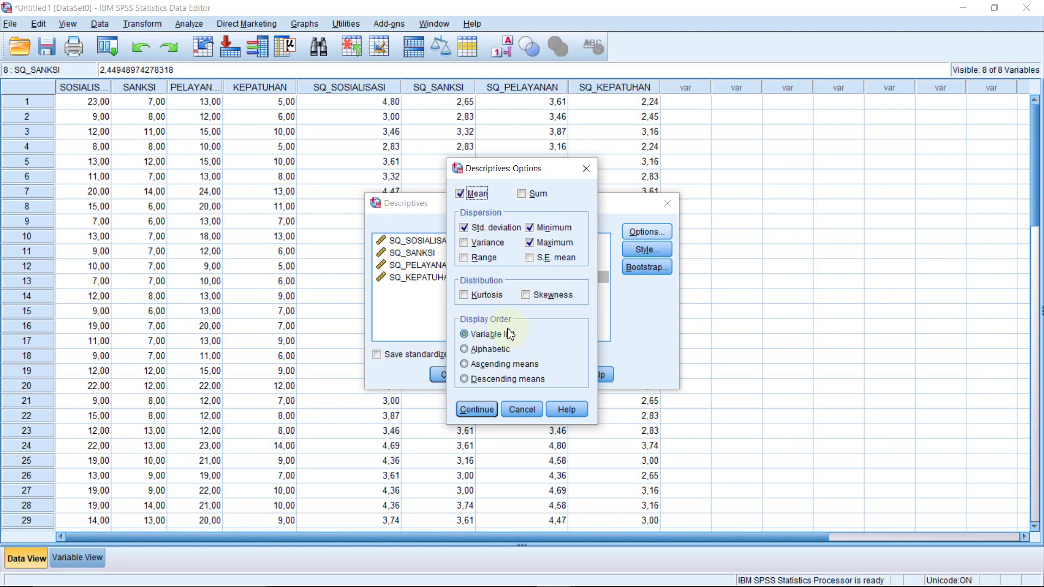
click(489, 410)
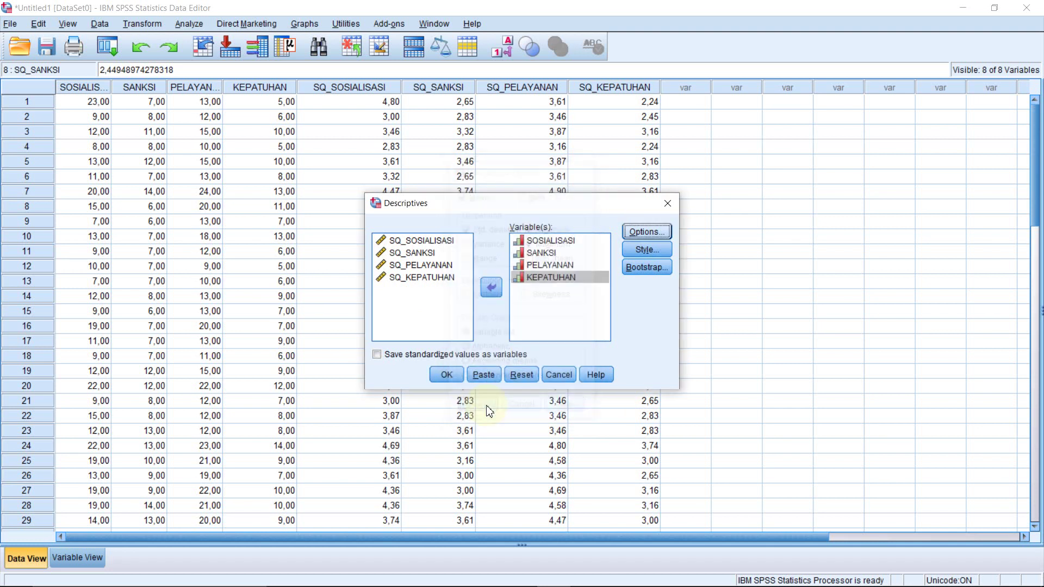
click(638, 250)
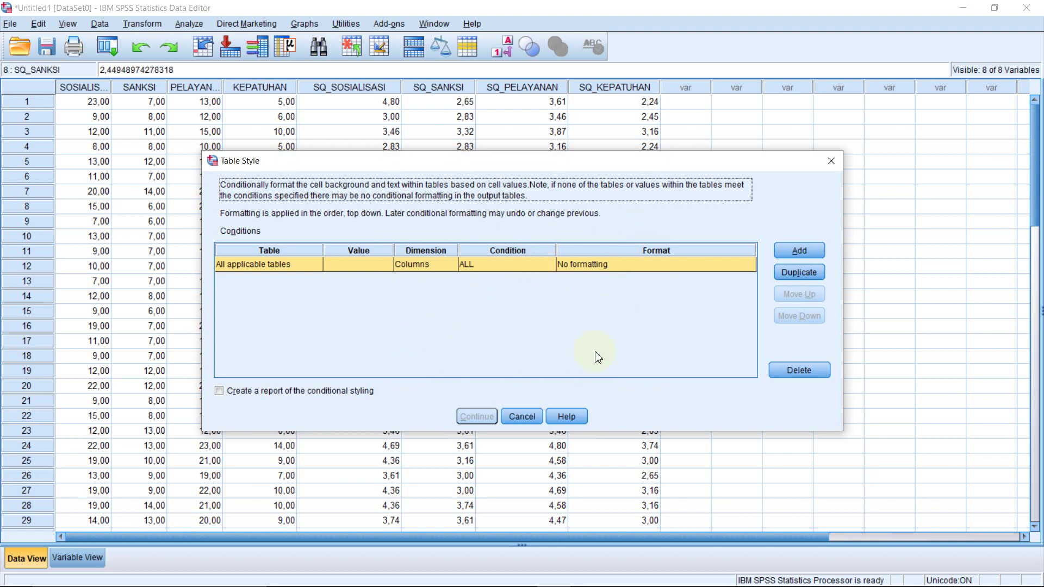
click(523, 417)
click(647, 269)
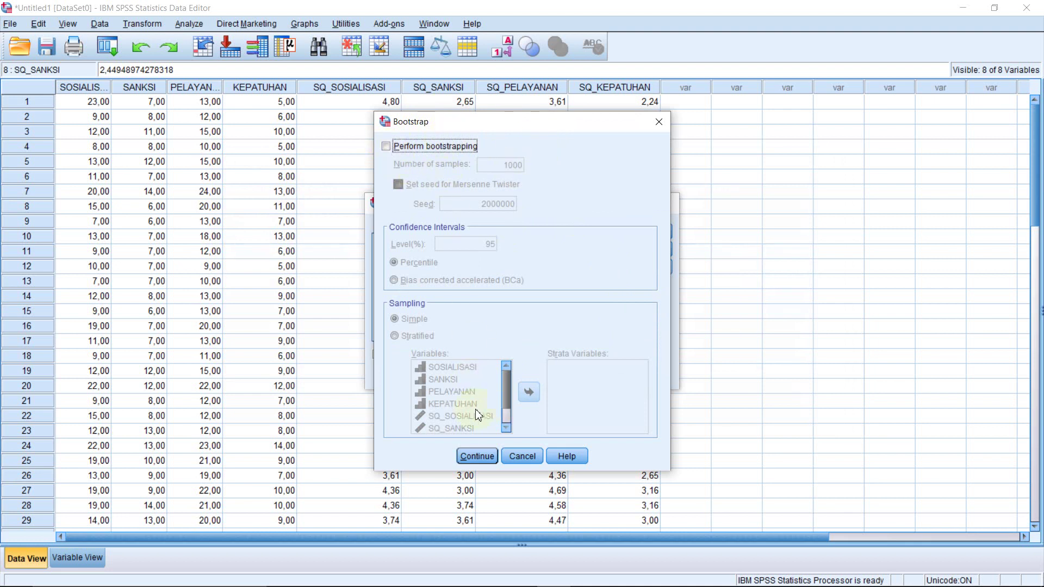
click(478, 455)
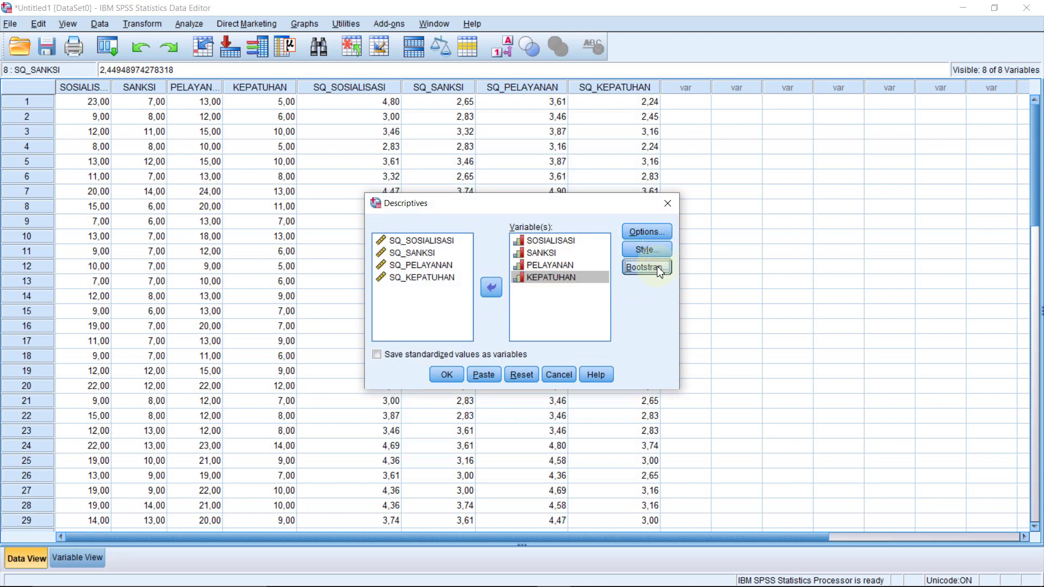
Step: Run the Descriptives analysis with standardized values saved as variables, and minimize the output to return to the data
click(377, 356)
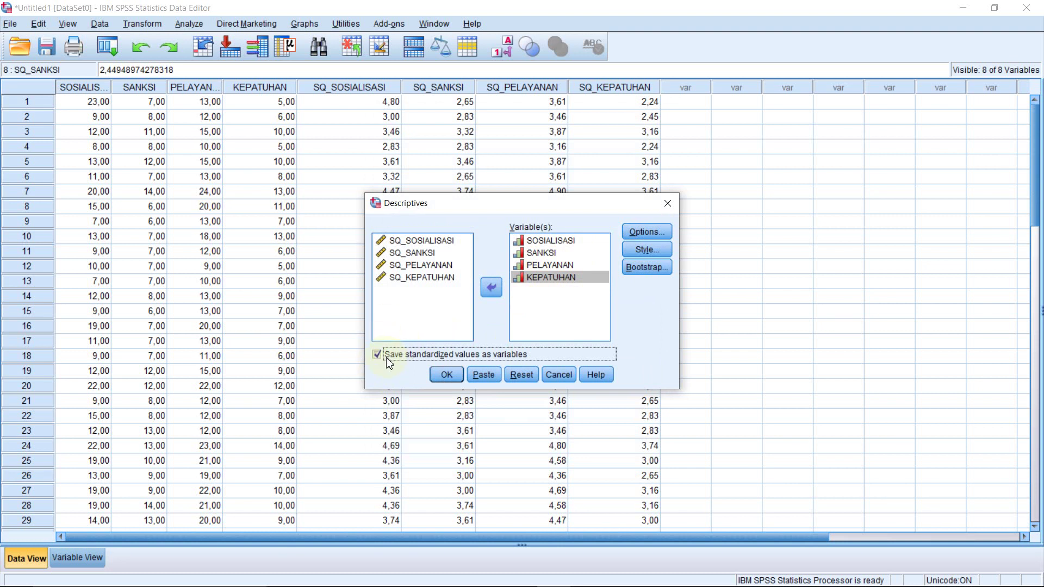
click(447, 373)
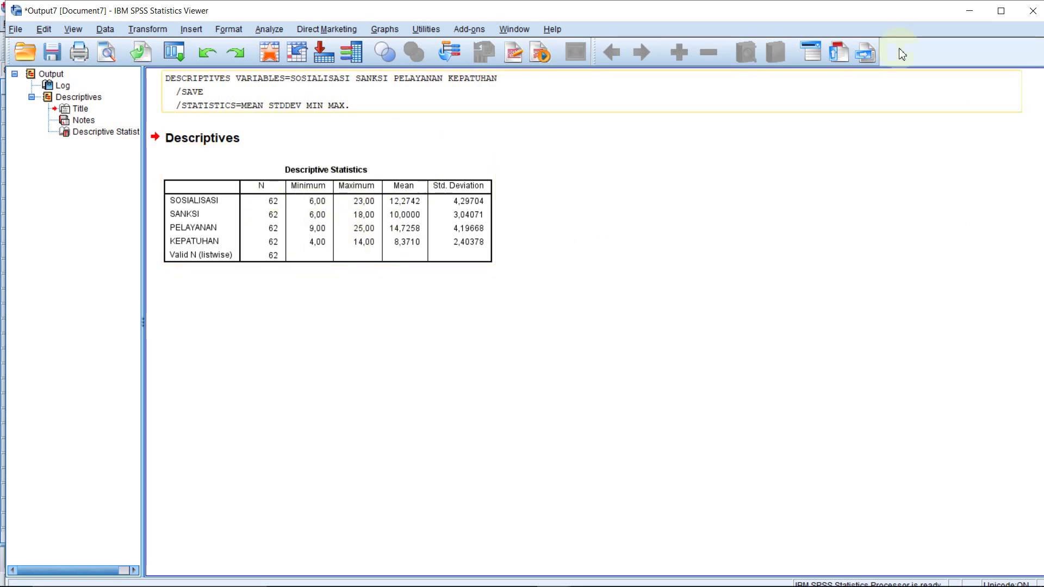
click(969, 10)
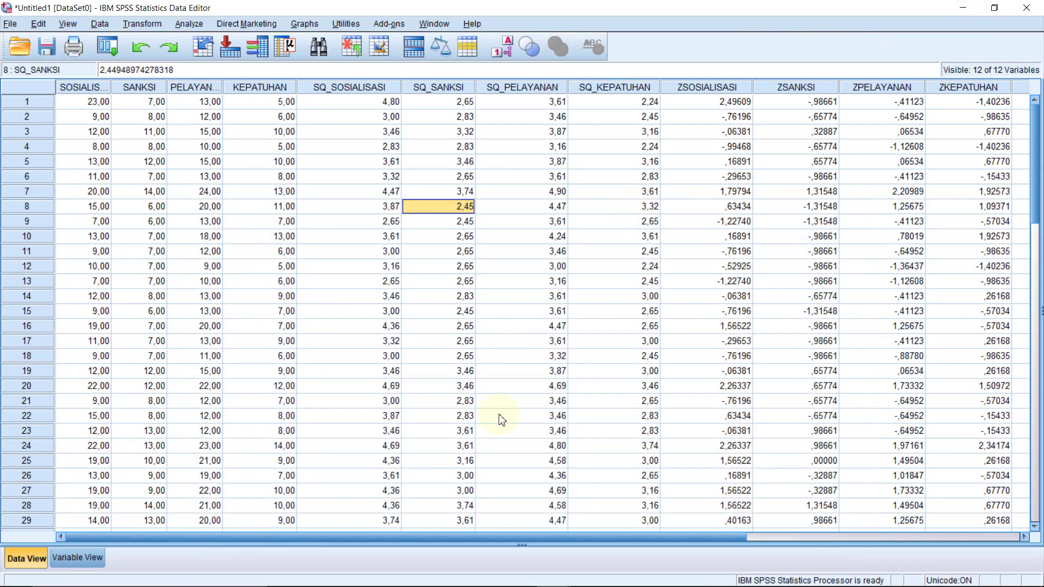
Step: Examine the new ZSOSIALISASI, ZSANKSI, ZPELAYANAN and ZKEPATUHAN columns, including the first case's ZSOSIALISASI score
drag(586, 541, 527, 536)
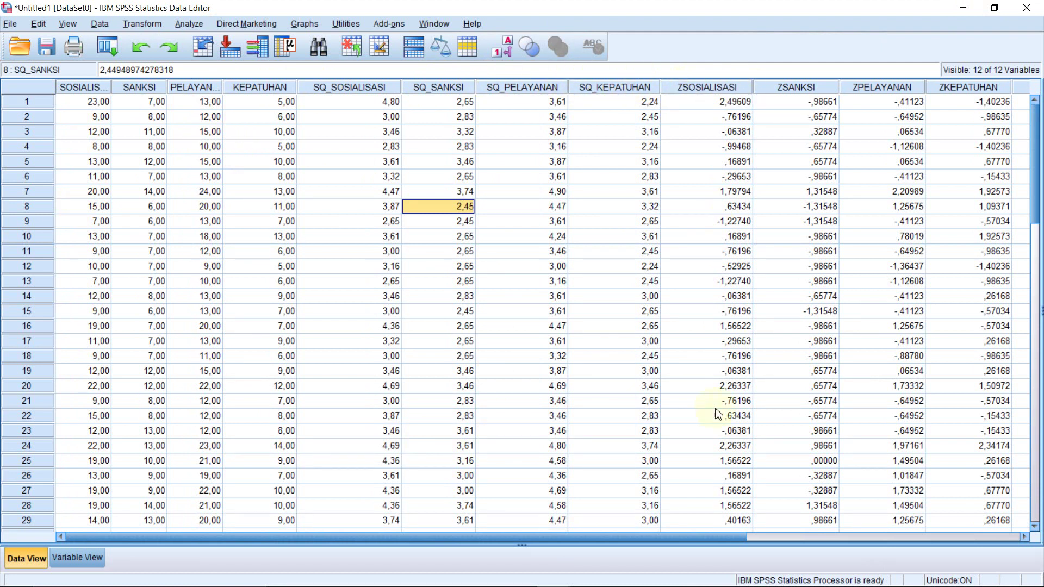
drag(729, 538, 876, 537)
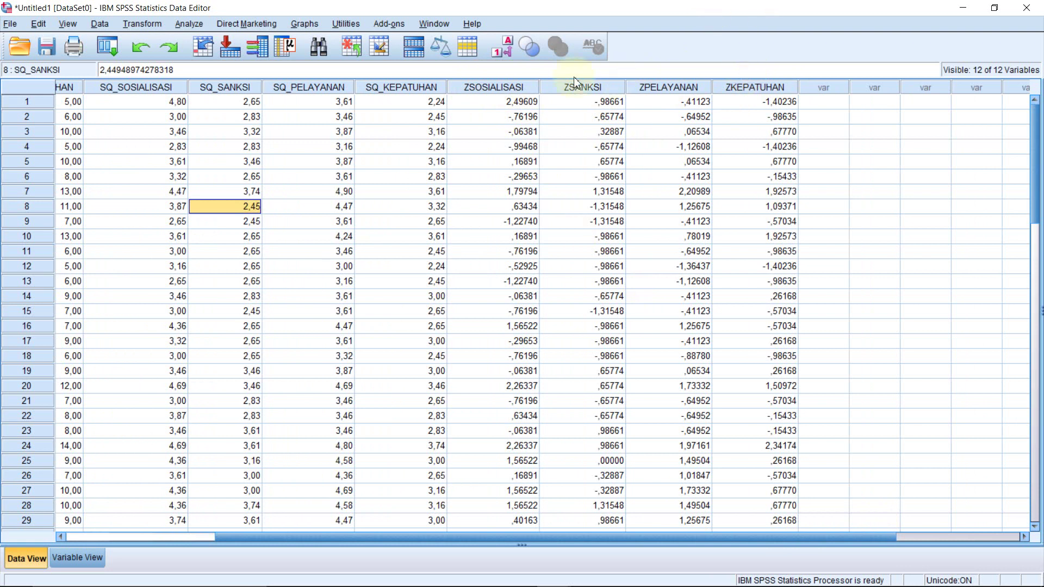
click(509, 87)
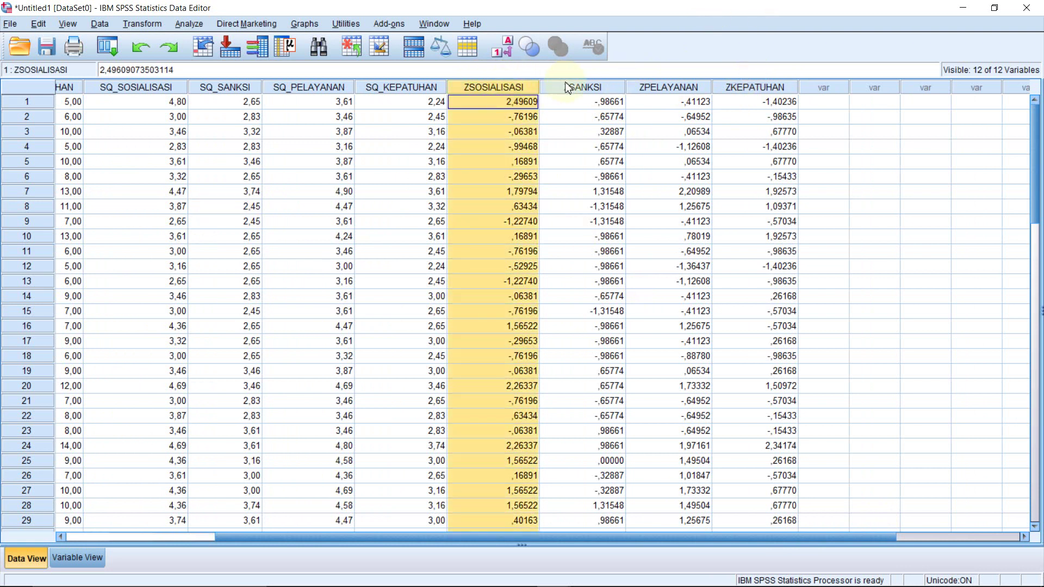
ctrl+click(565, 87)
ctrl+click(656, 88)
ctrl+click(739, 88)
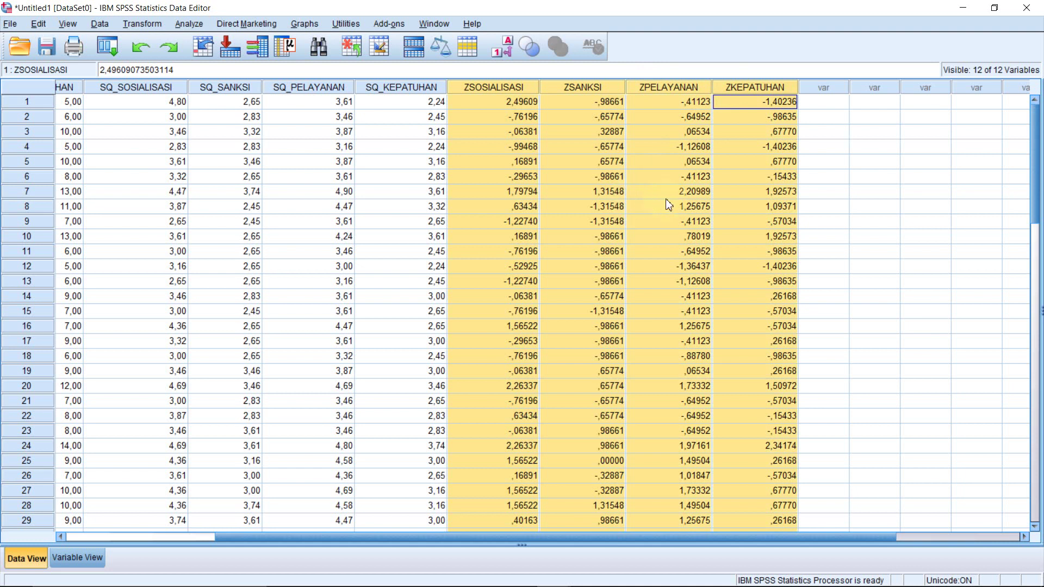
click(772, 131)
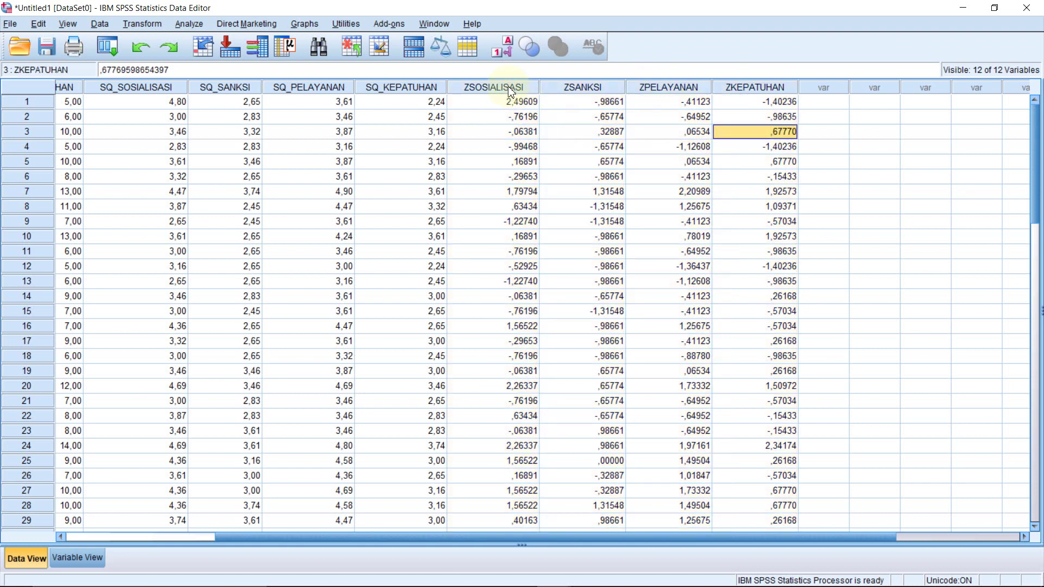
drag(526, 87, 725, 79)
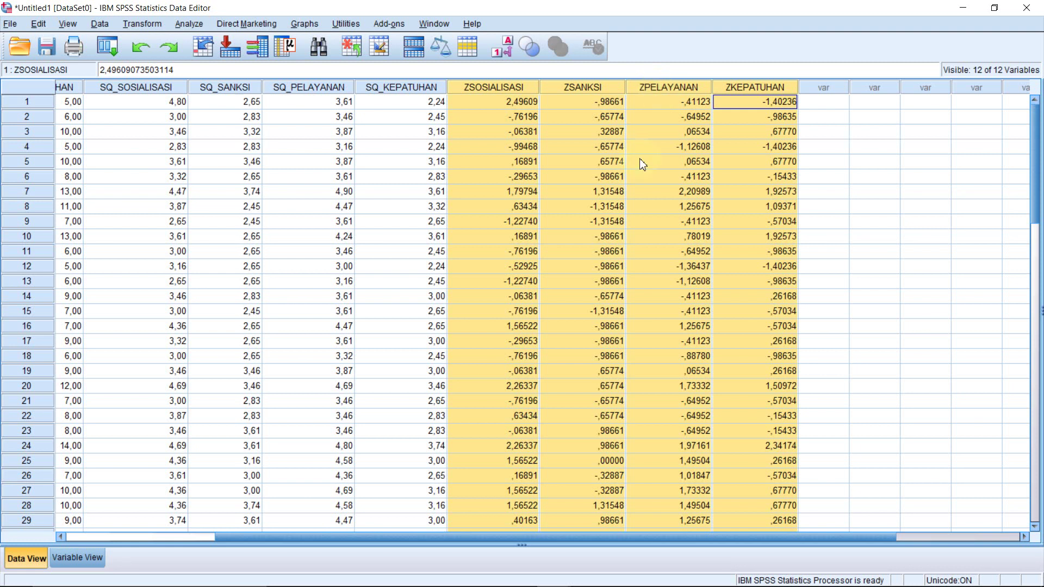
click(513, 117)
click(506, 102)
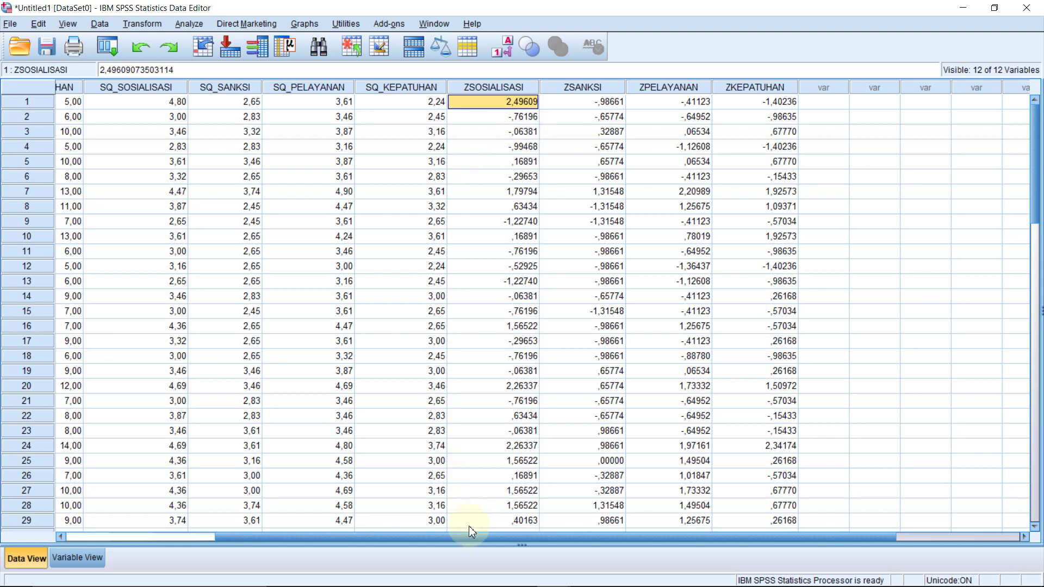
Step: Check how many cases the dataset holds and read through the standardized scores down to the last case
drag(474, 533, 266, 491)
scroll(54, 365, down, 12)
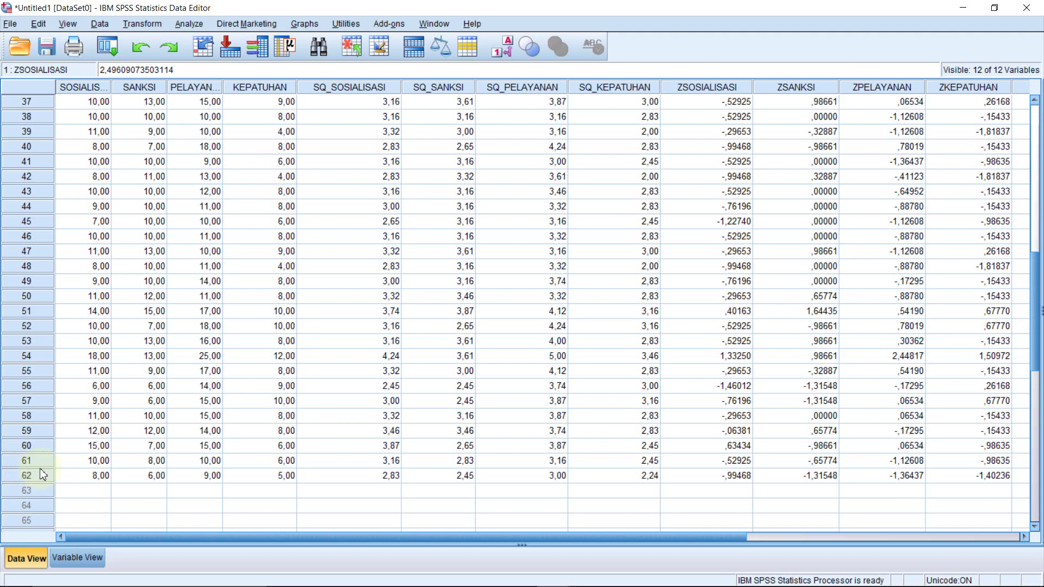
scroll(262, 438, up, 12)
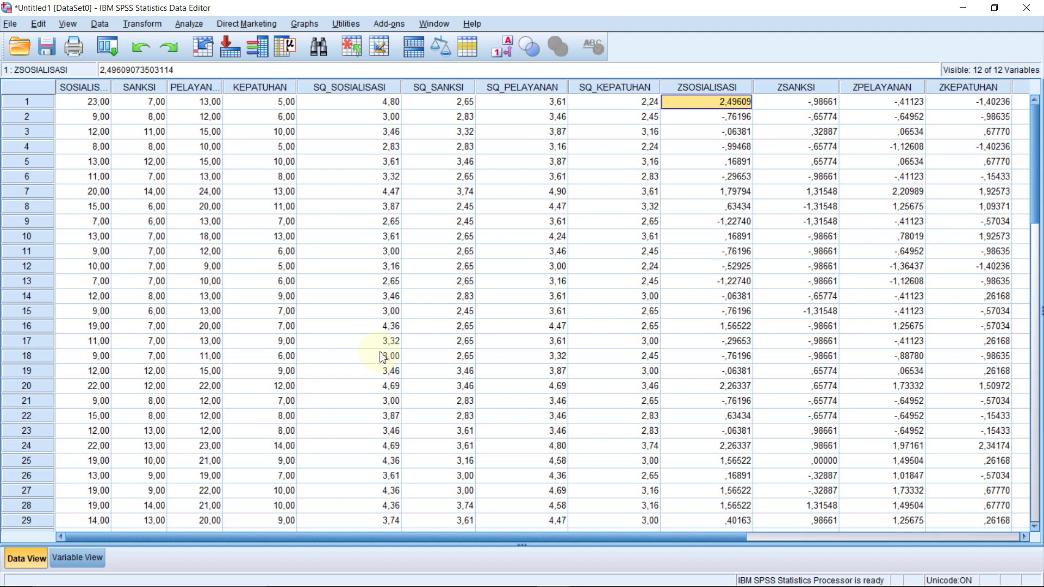
drag(589, 537, 696, 540)
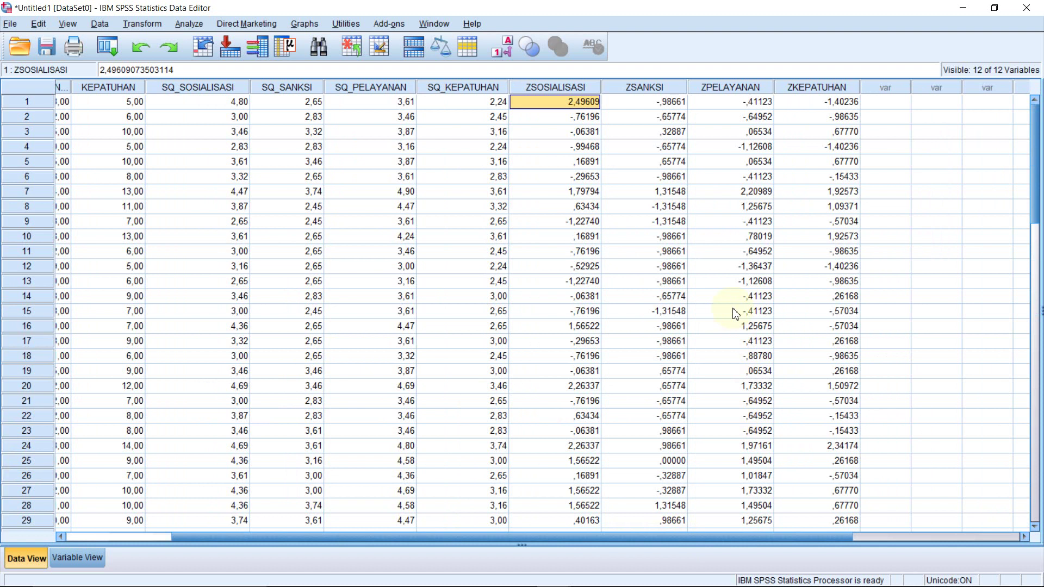
scroll(736, 314, down, 3)
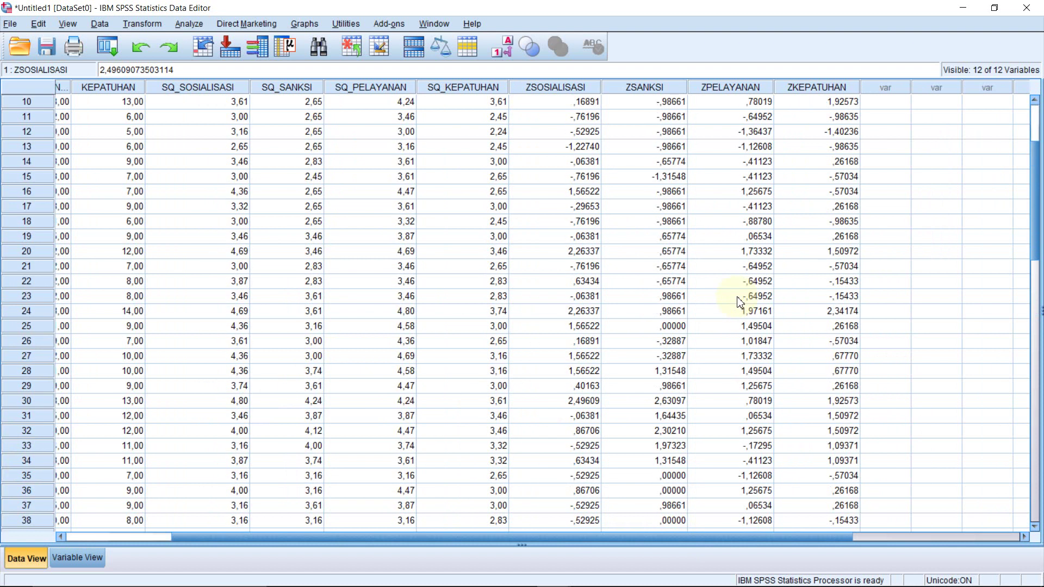
scroll(739, 302, down, 8)
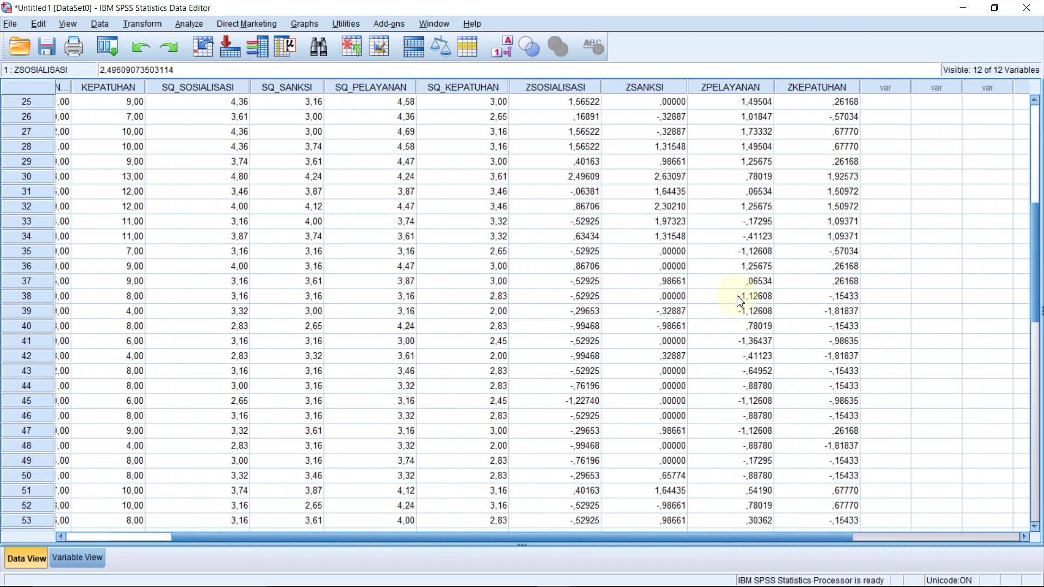
scroll(741, 296, down, 2)
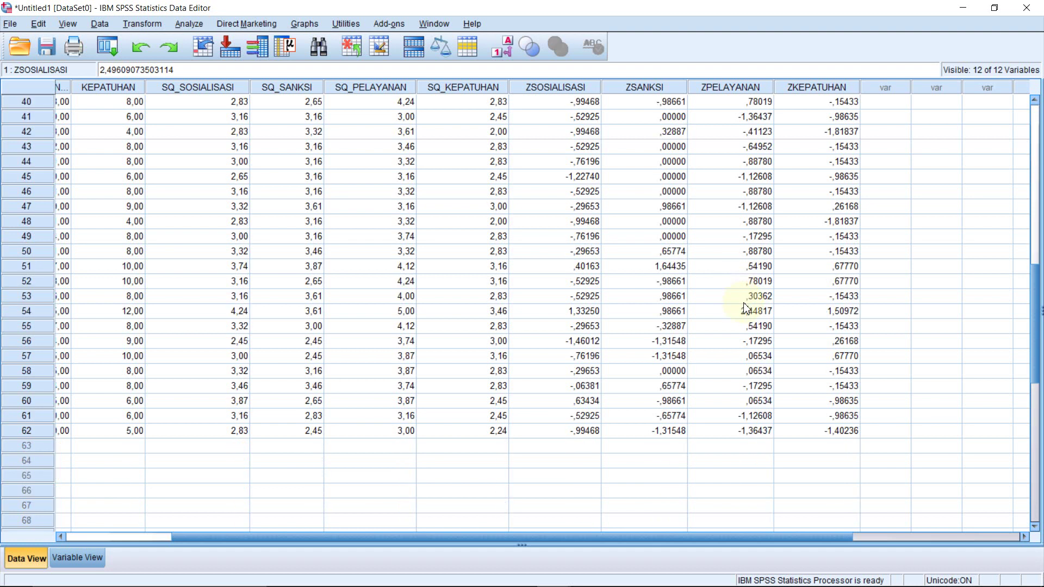
scroll(754, 296, up, 13)
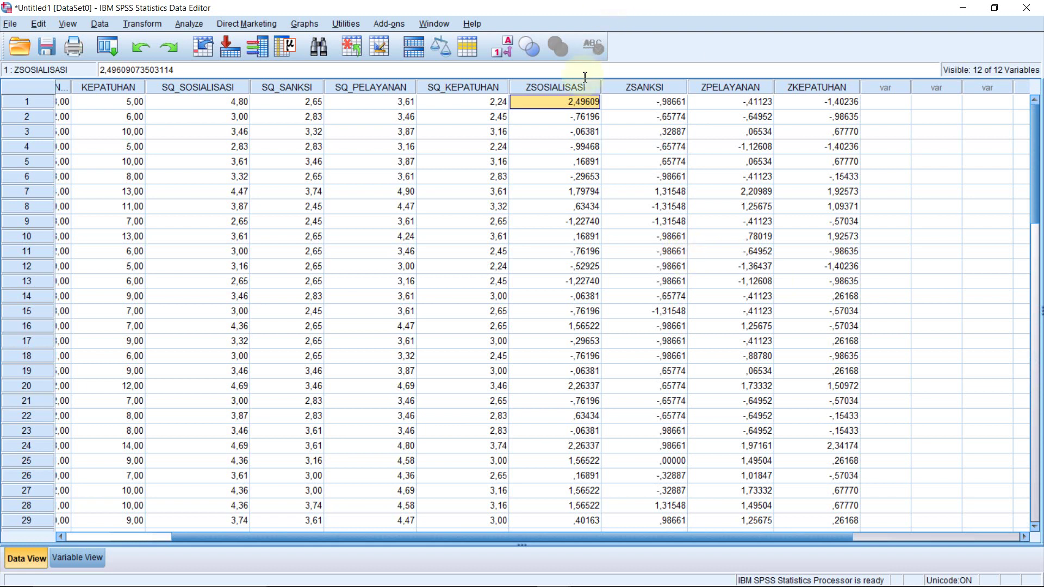
Step: Select the ZSOSIALISASI, ZSANKSI, ZPELAYANAN and ZKEPATUHAN columns and scan the standardized scores of all cases for outliers
drag(563, 90, 813, 89)
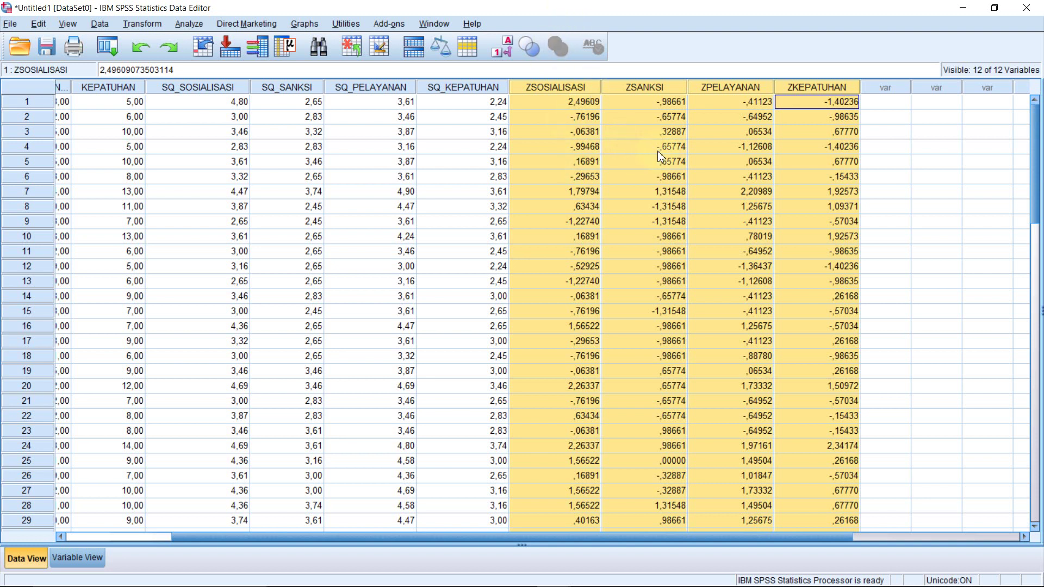
scroll(665, 162, down, 2)
scroll(665, 162, down, 2)
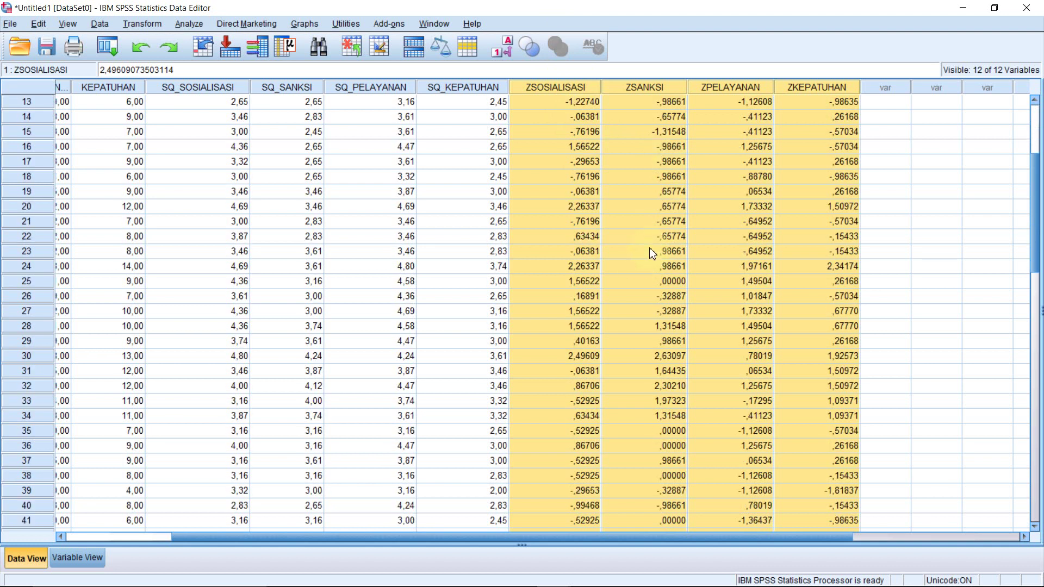
scroll(651, 253, down, 6)
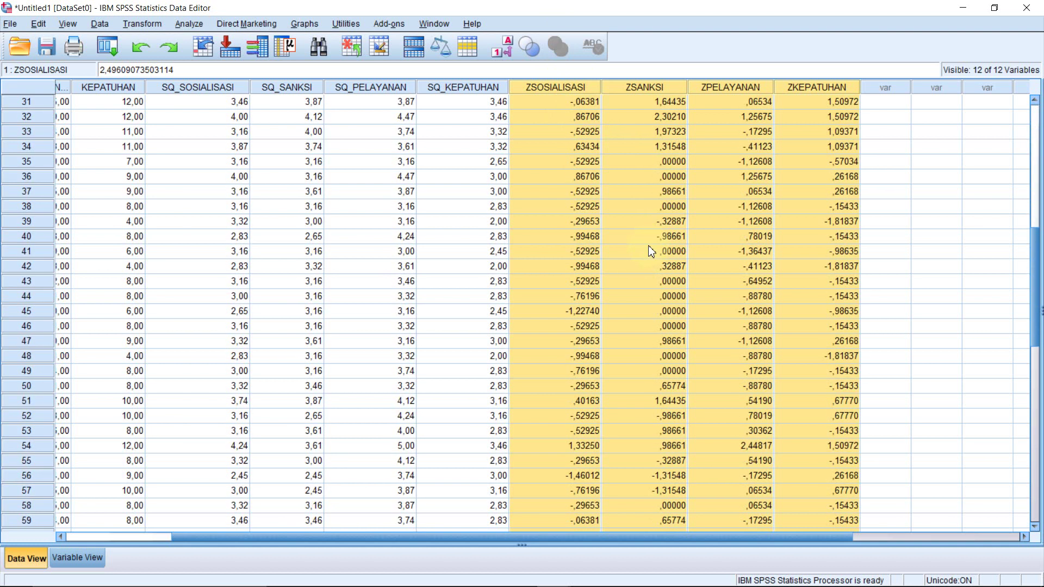
scroll(650, 251, down, 3)
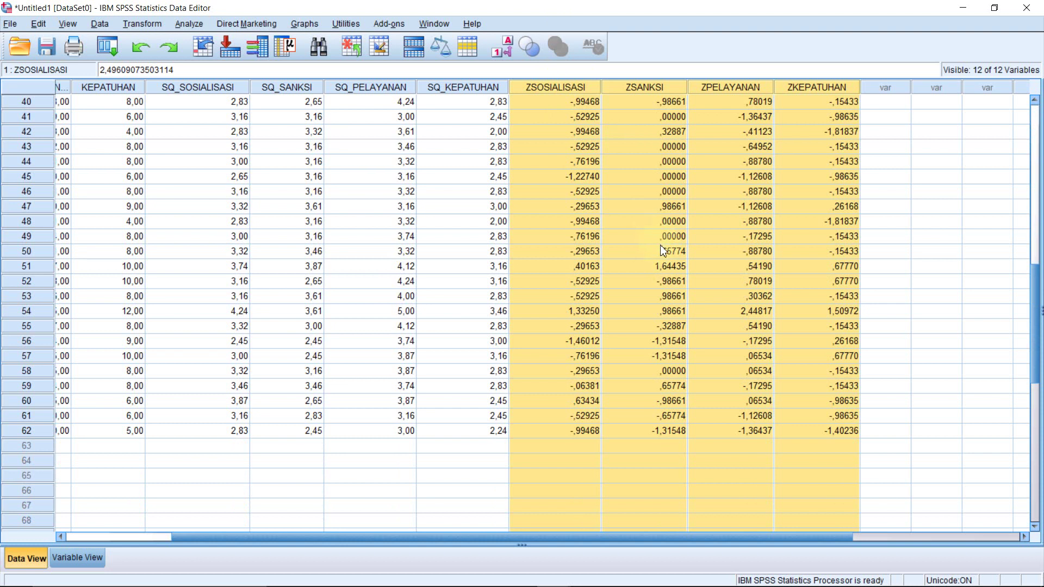
scroll(663, 252, up, 3)
scroll(671, 255, up, 7)
scroll(679, 264, up, 3)
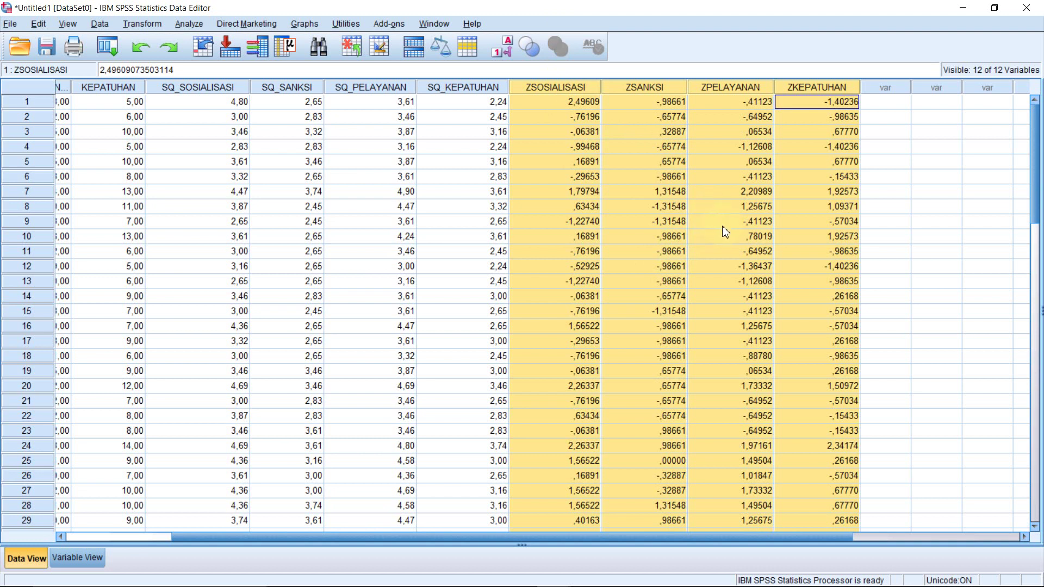
Step: Set case 7's ZSOSIALISASI score to 3,723231 as an example outlier
click(758, 207)
click(783, 213)
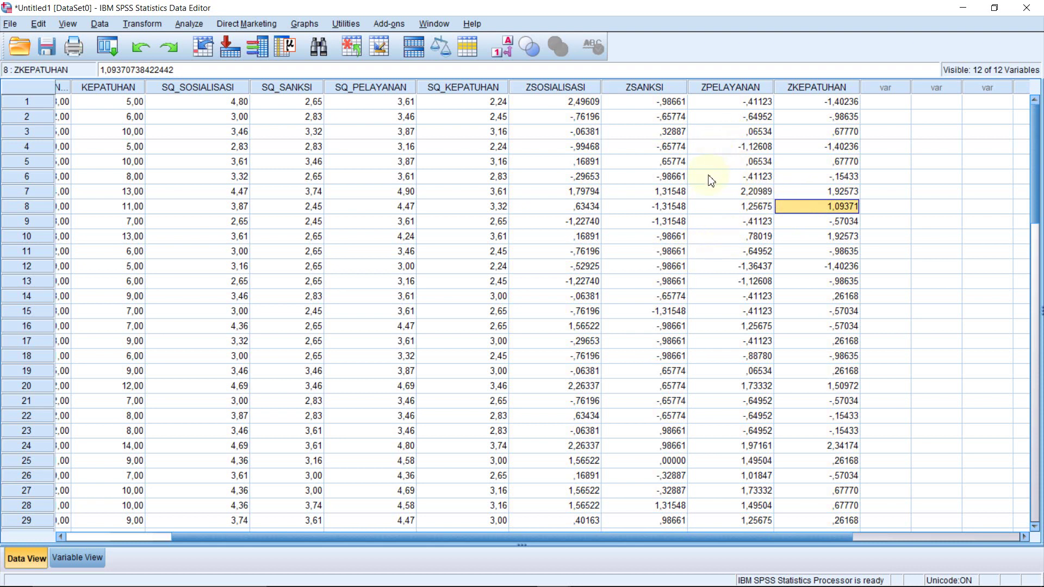
click(585, 193)
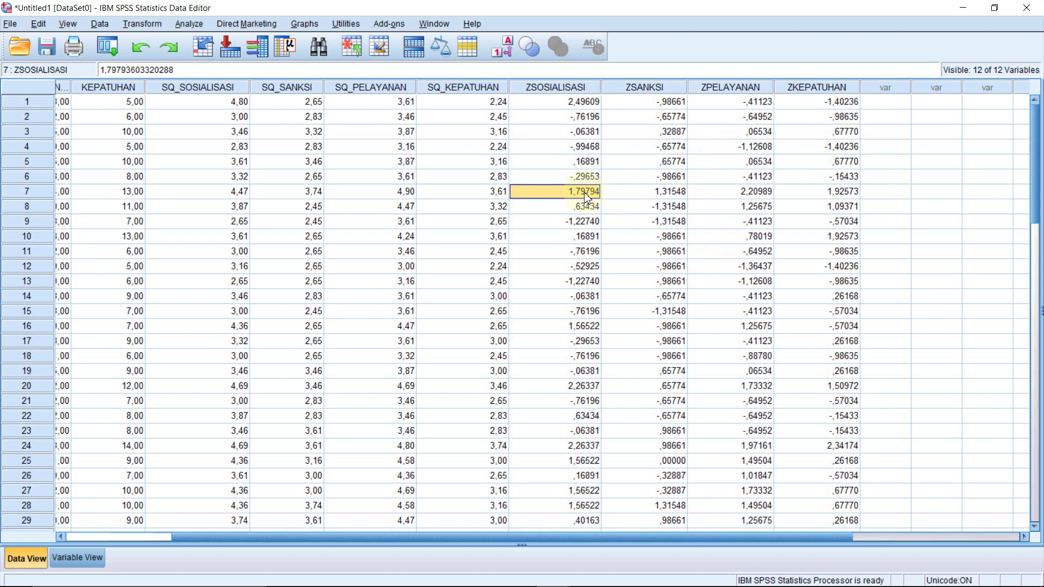
text(3,72323)
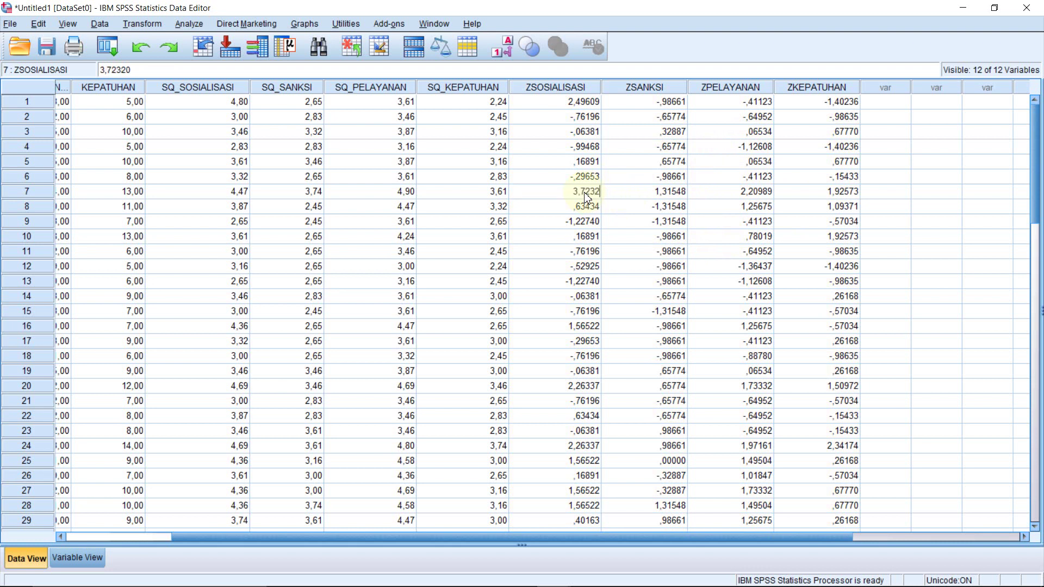
click(630, 208)
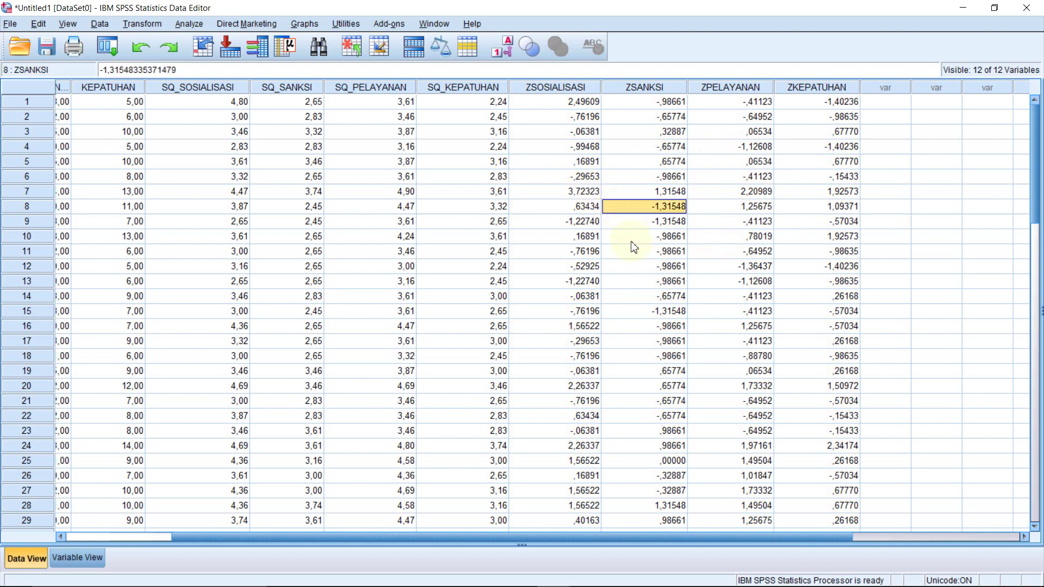
click(786, 286)
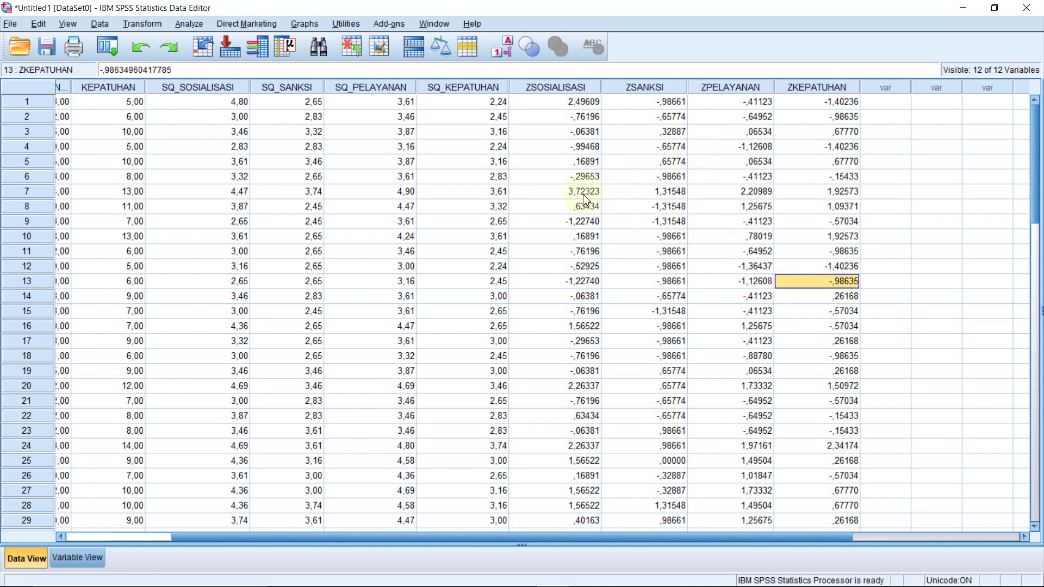
click(569, 193)
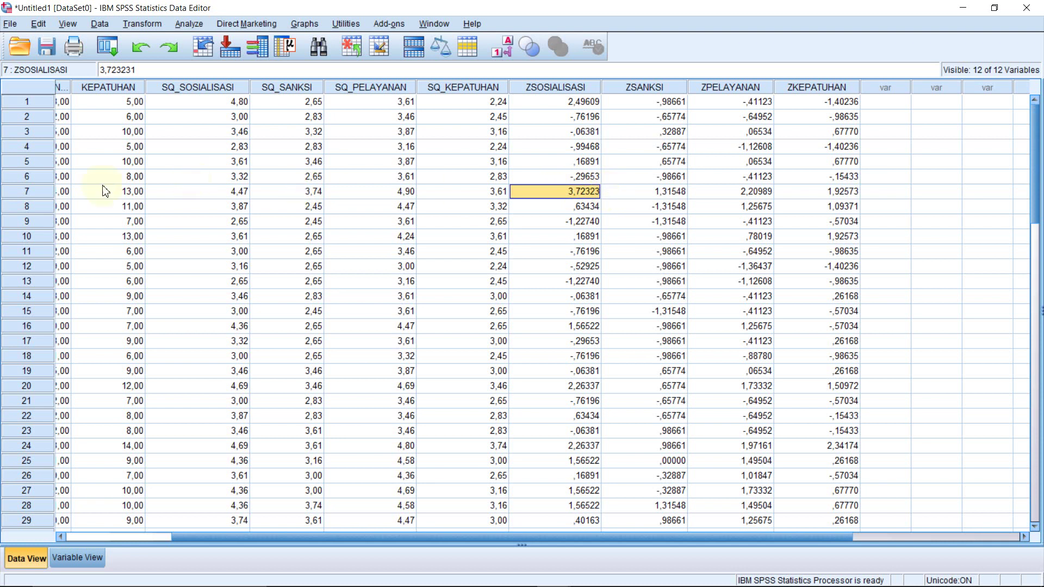
Step: Inspect case 7's values across all variables and check the number of cases down to the last row
click(41, 194)
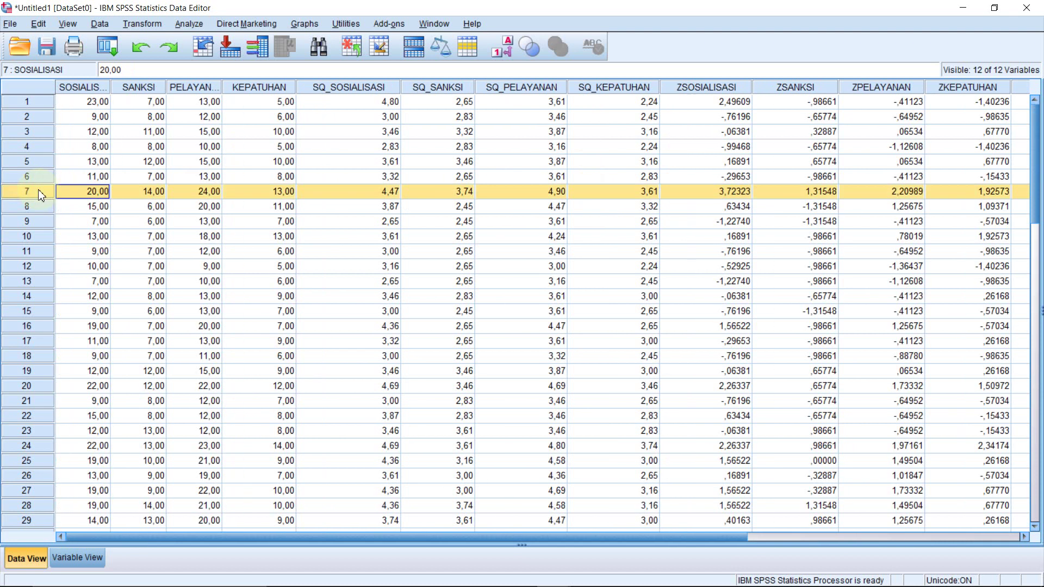
drag(585, 536, 722, 533)
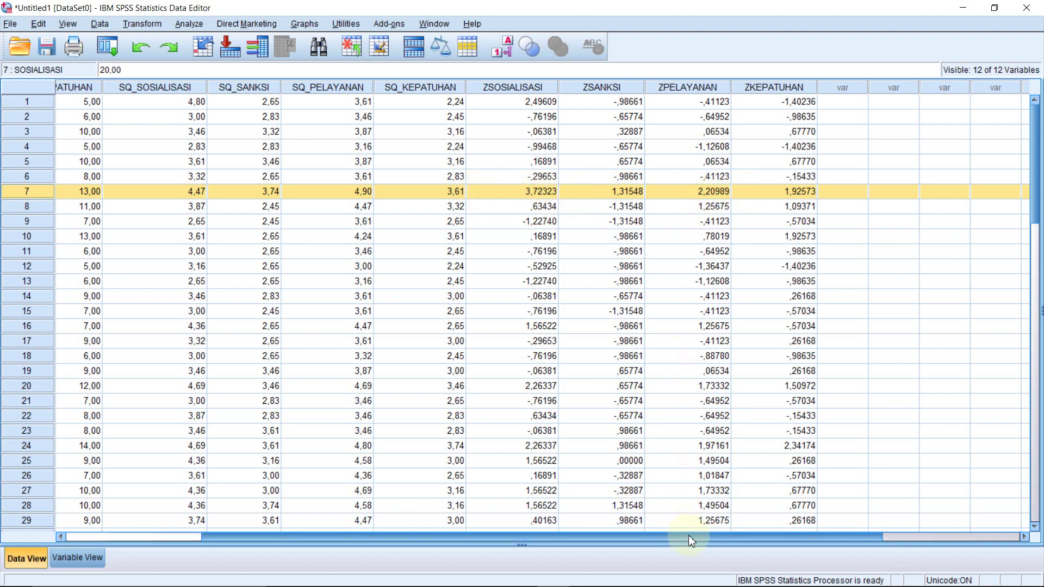
drag(688, 537, 491, 524)
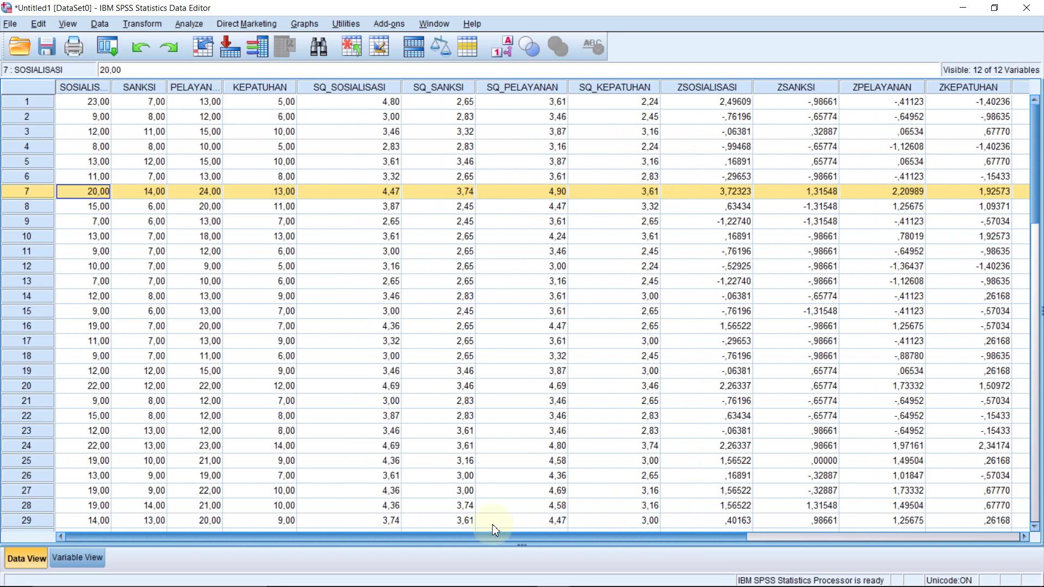
right_click(32, 192)
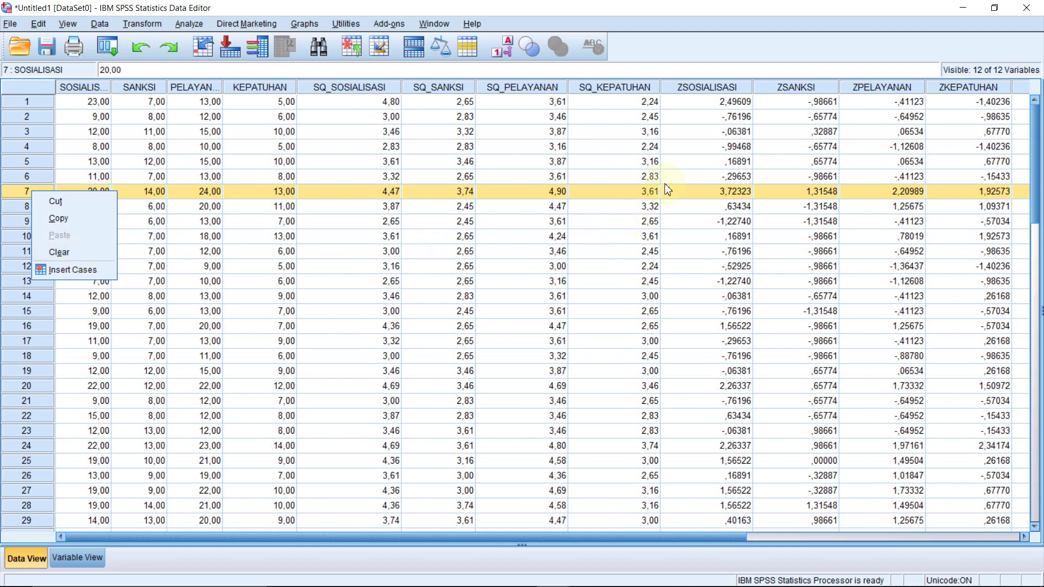
click(686, 210)
scroll(326, 282, down, 4)
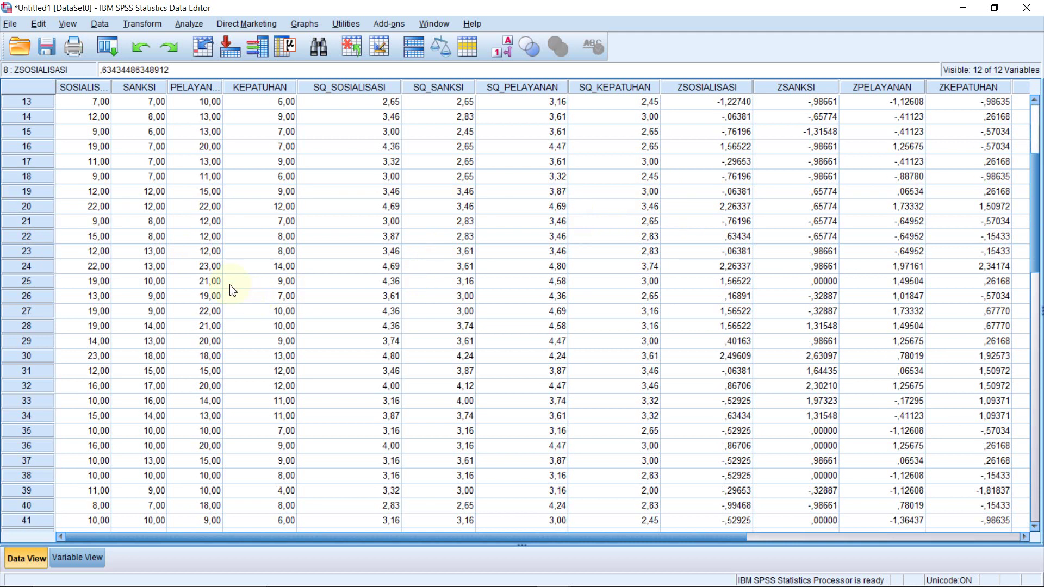
scroll(233, 290, down, 10)
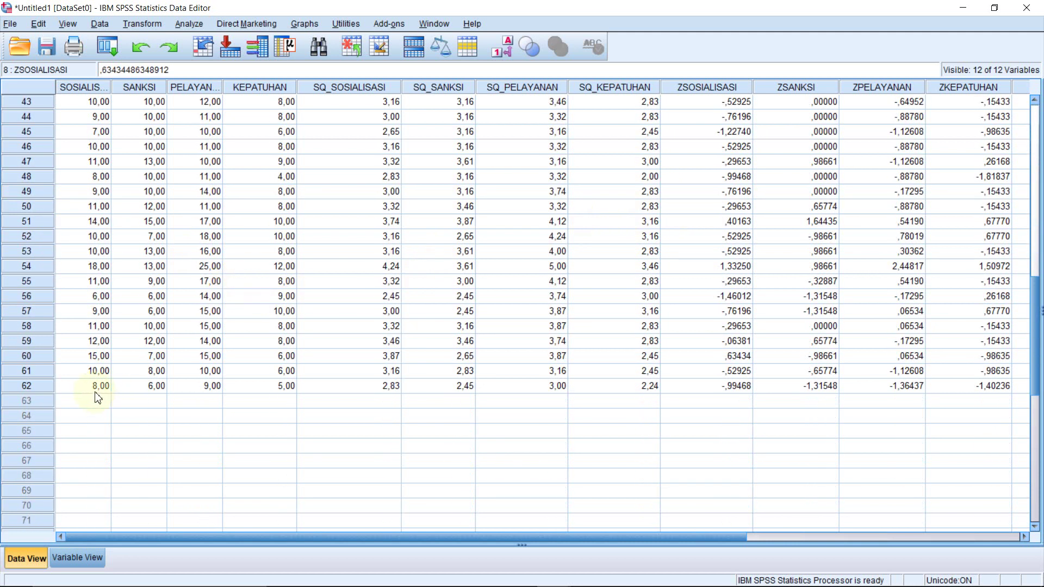
scroll(272, 359, up, 14)
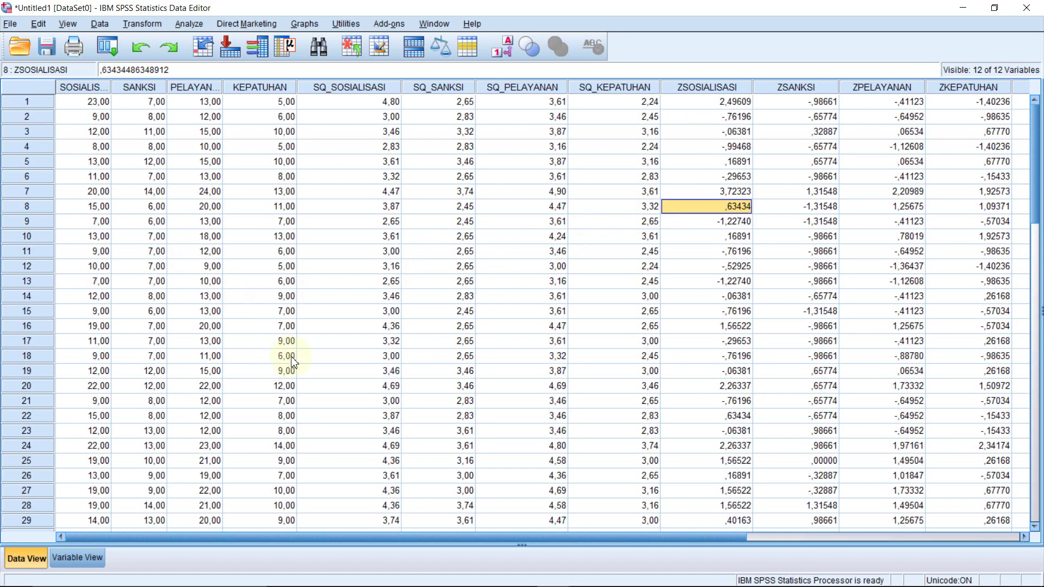
Step: Delete the whole of case 7 with its outlying ZSOSIALISASI score, and check the remaining cases down to the last row
click(681, 194)
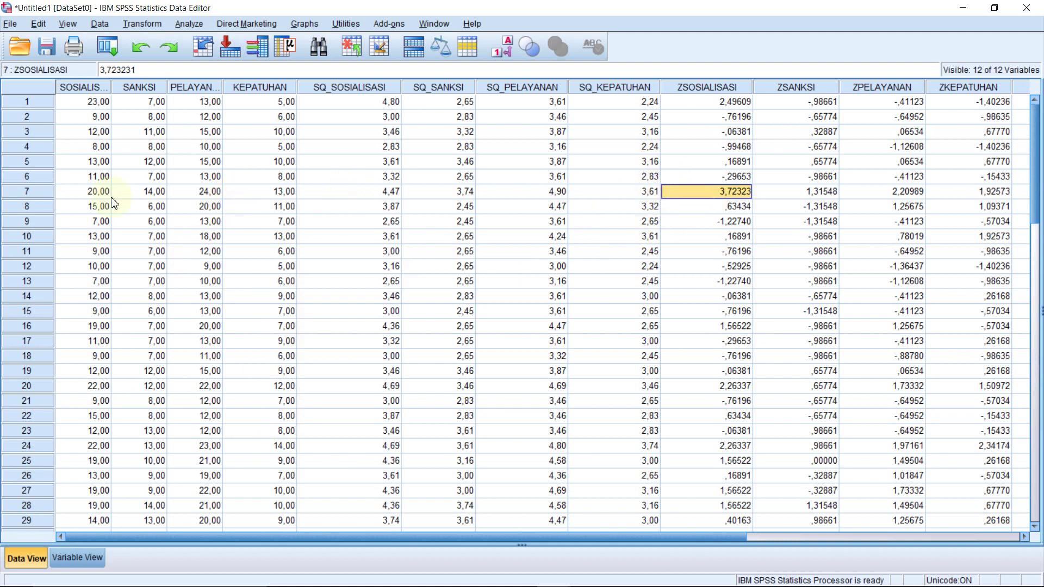
click(36, 194)
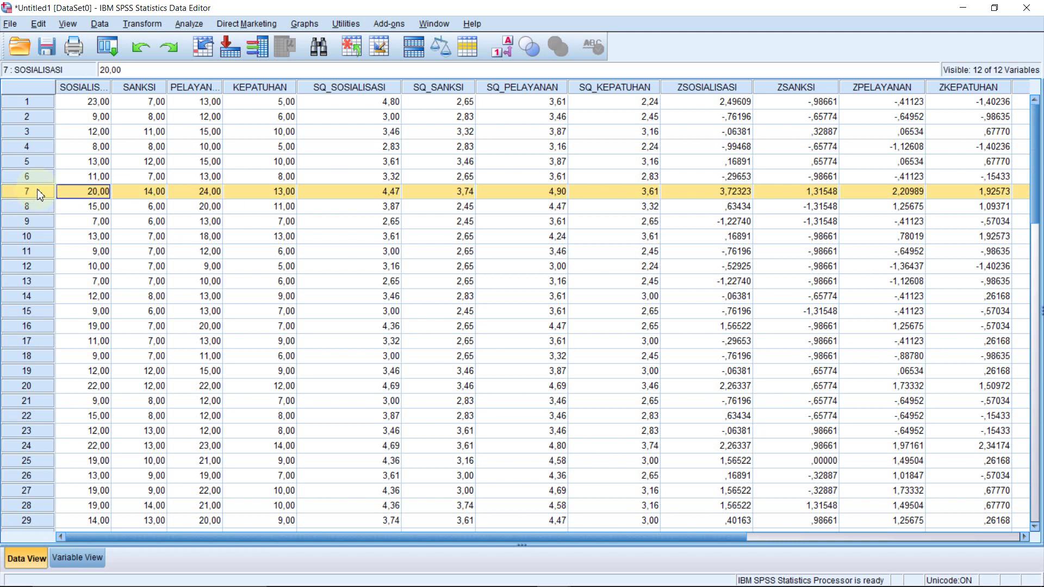
right_click(38, 194)
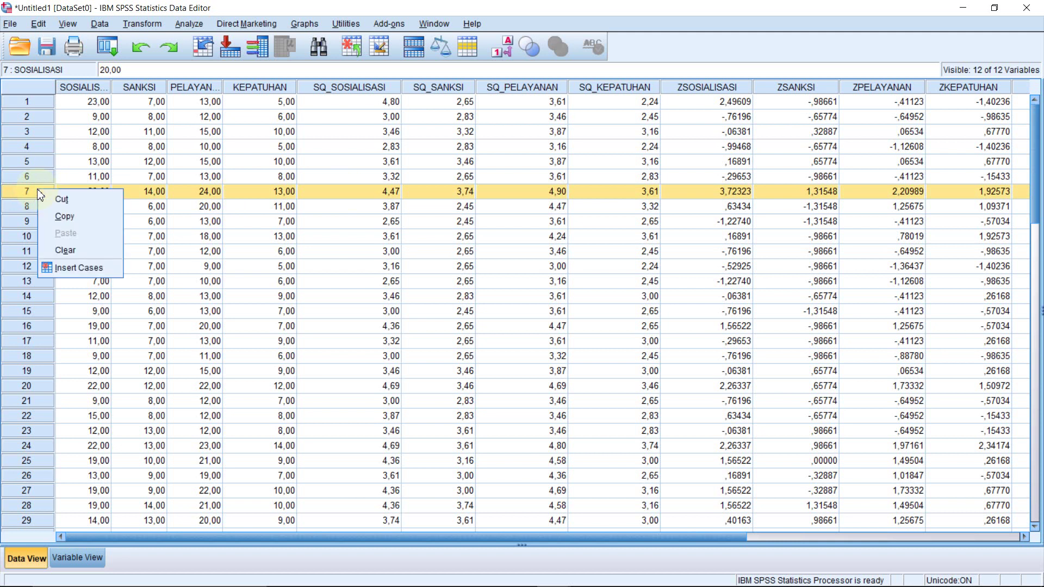
click(86, 250)
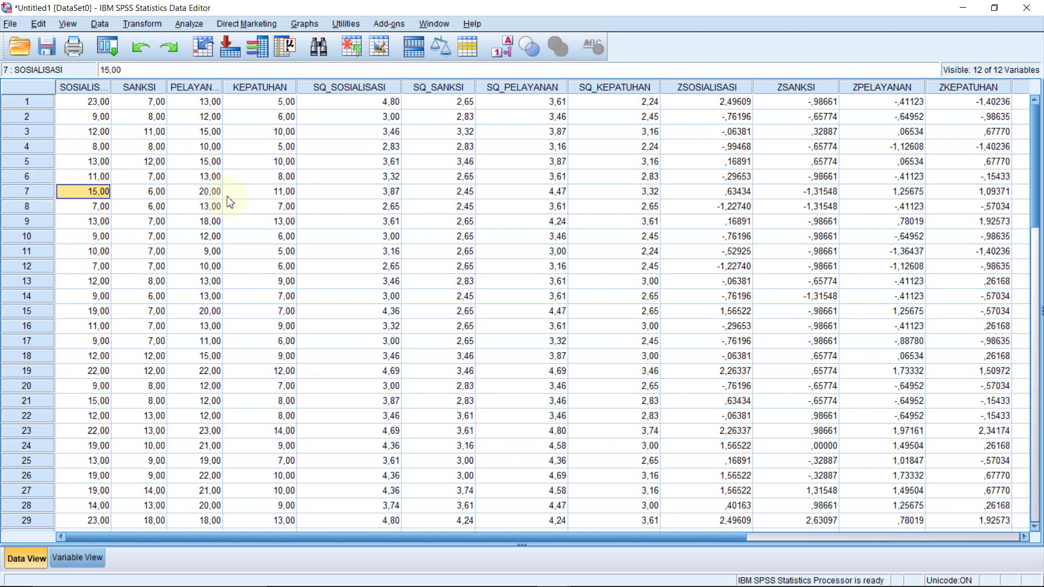
scroll(228, 212, down, 12)
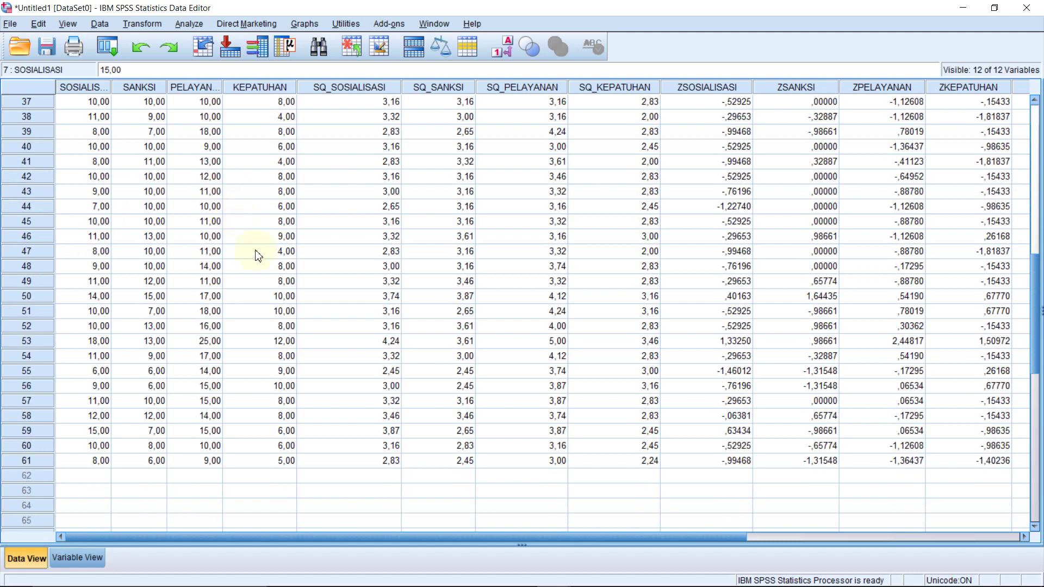
scroll(266, 248, up, 10)
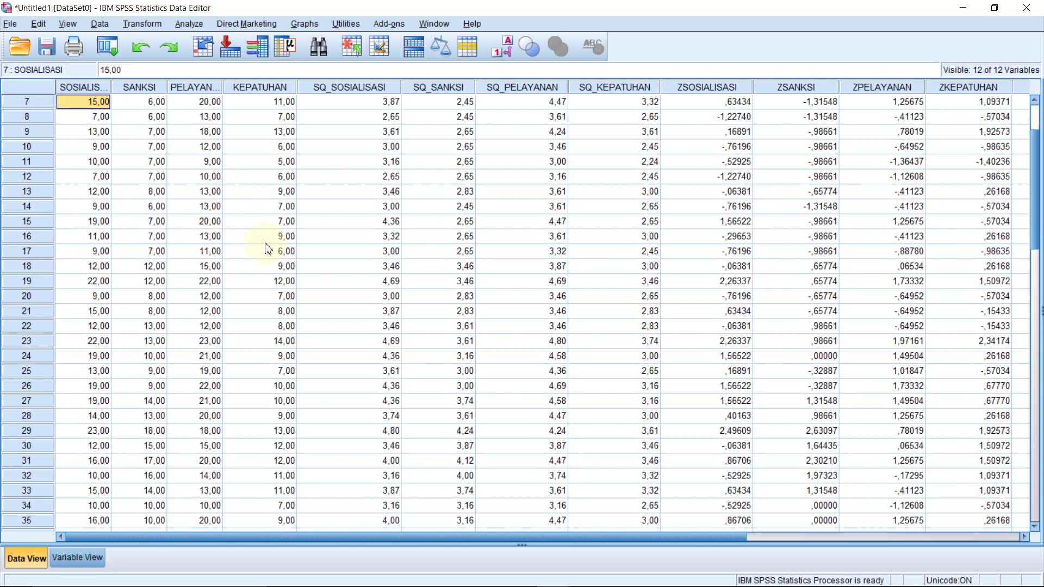
scroll(266, 248, up, 2)
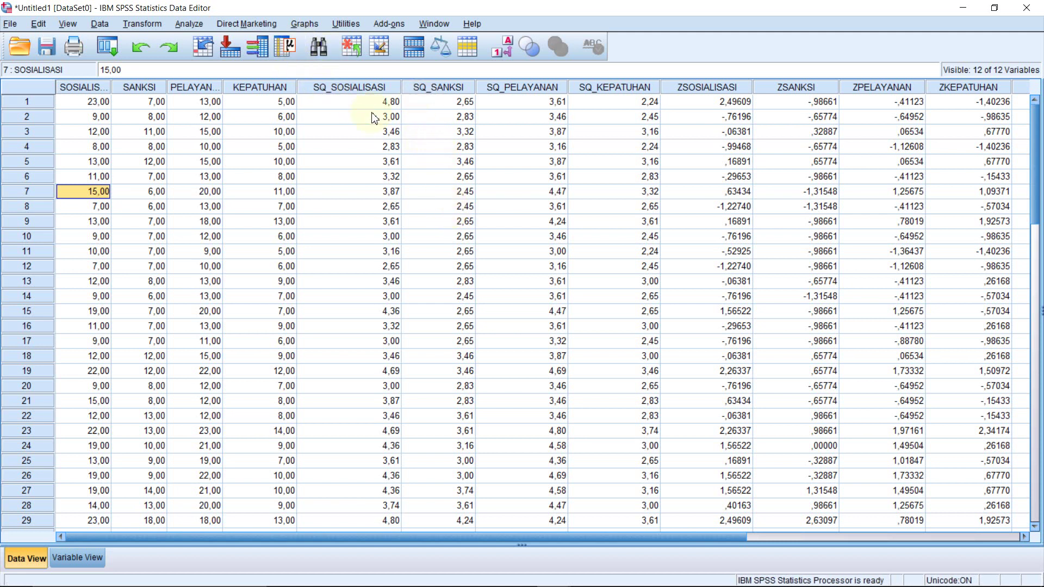
Step: Run the one-sample Kolmogorov-Smirnov test with Normal distribution on SQ_SOSIALISASI, SQ_SANKSI, SQ_PELAYANAN and SQ_KEPATUHAN, and review the output before returning to the data
click(189, 23)
mouse_move(294, 266)
mouse_move(429, 314)
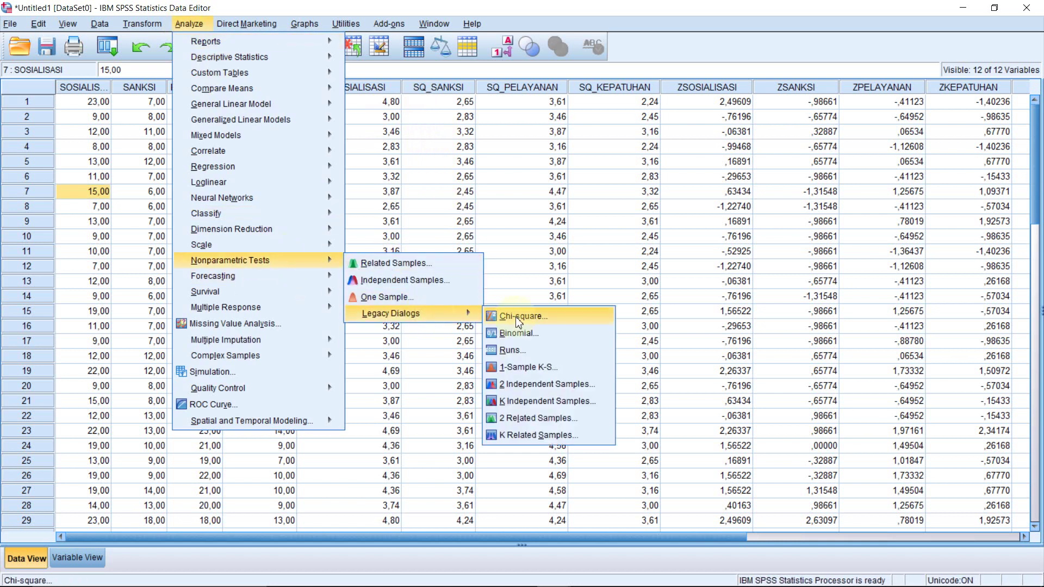
click(534, 368)
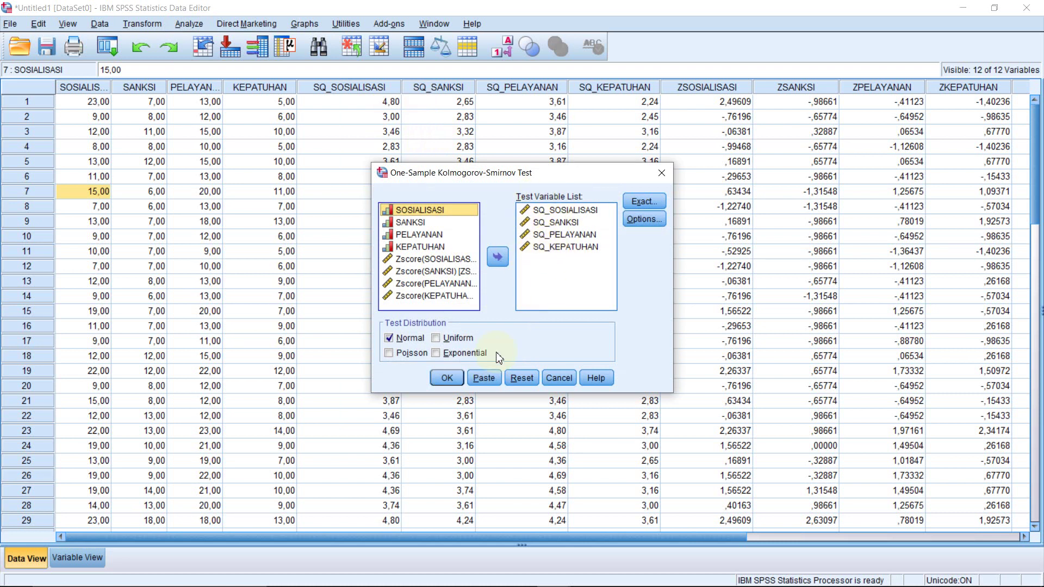
click(446, 378)
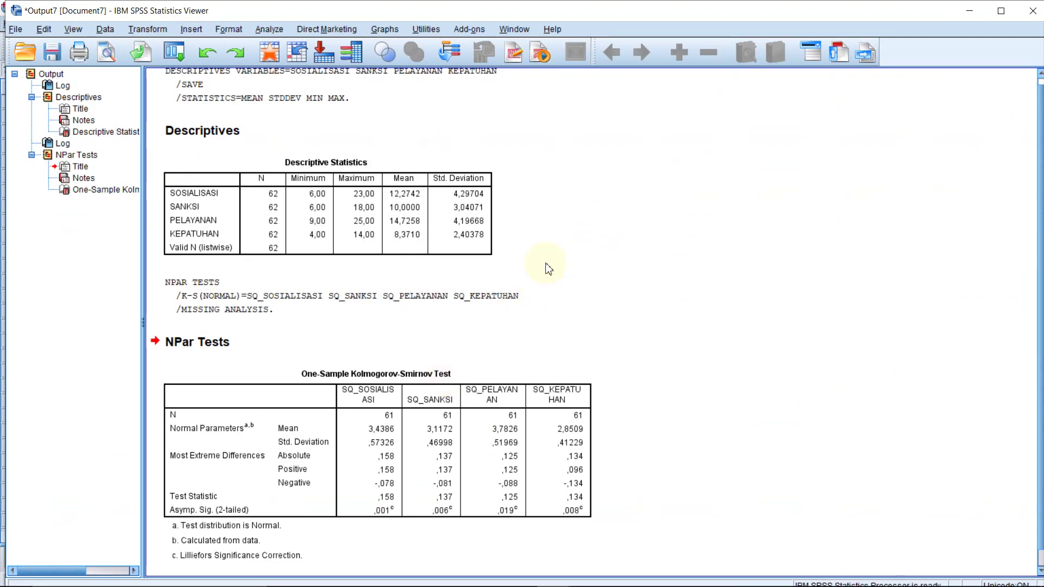
scroll(548, 261, down, 1)
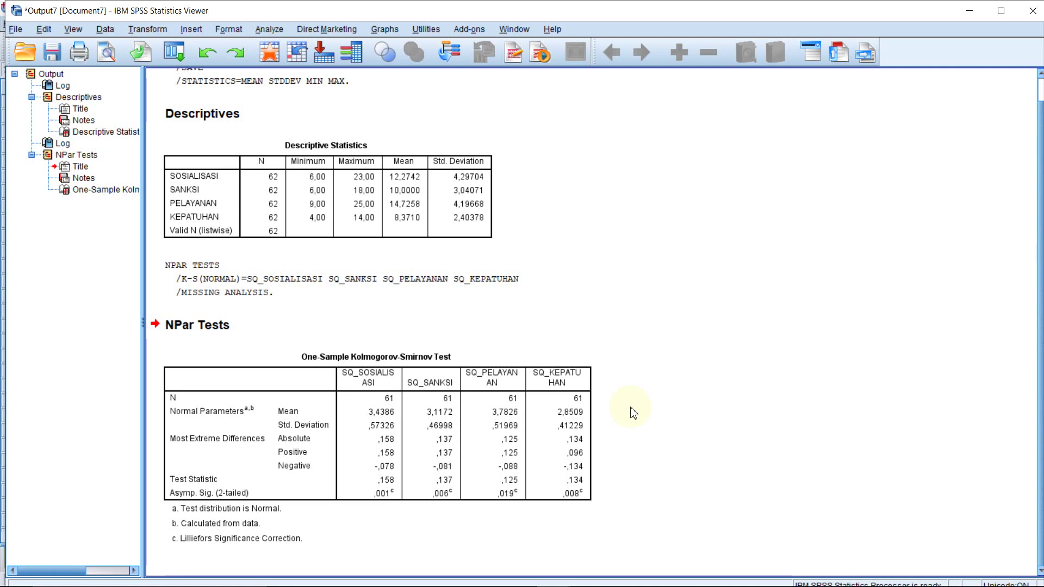
click(963, 13)
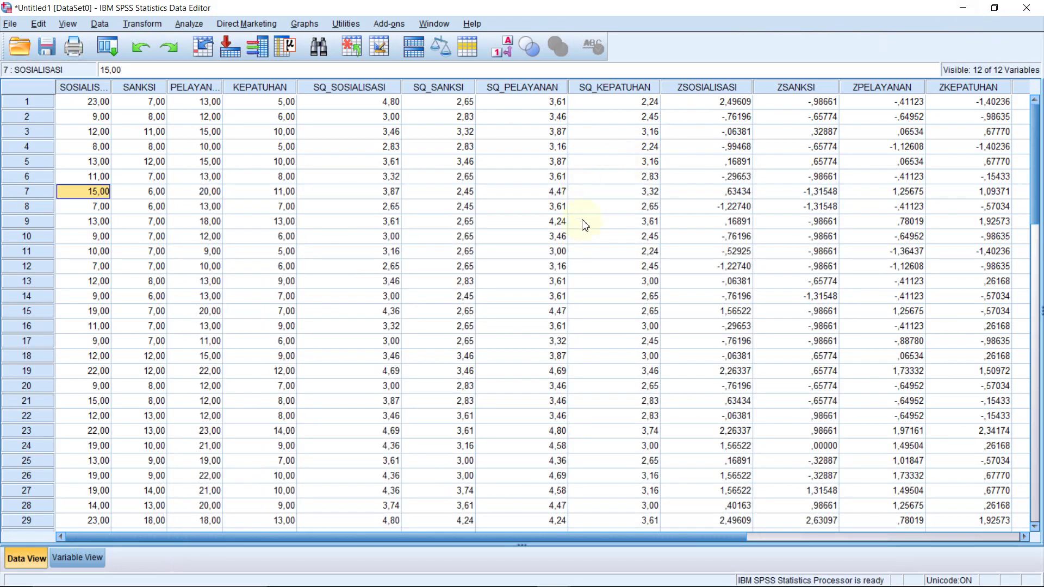